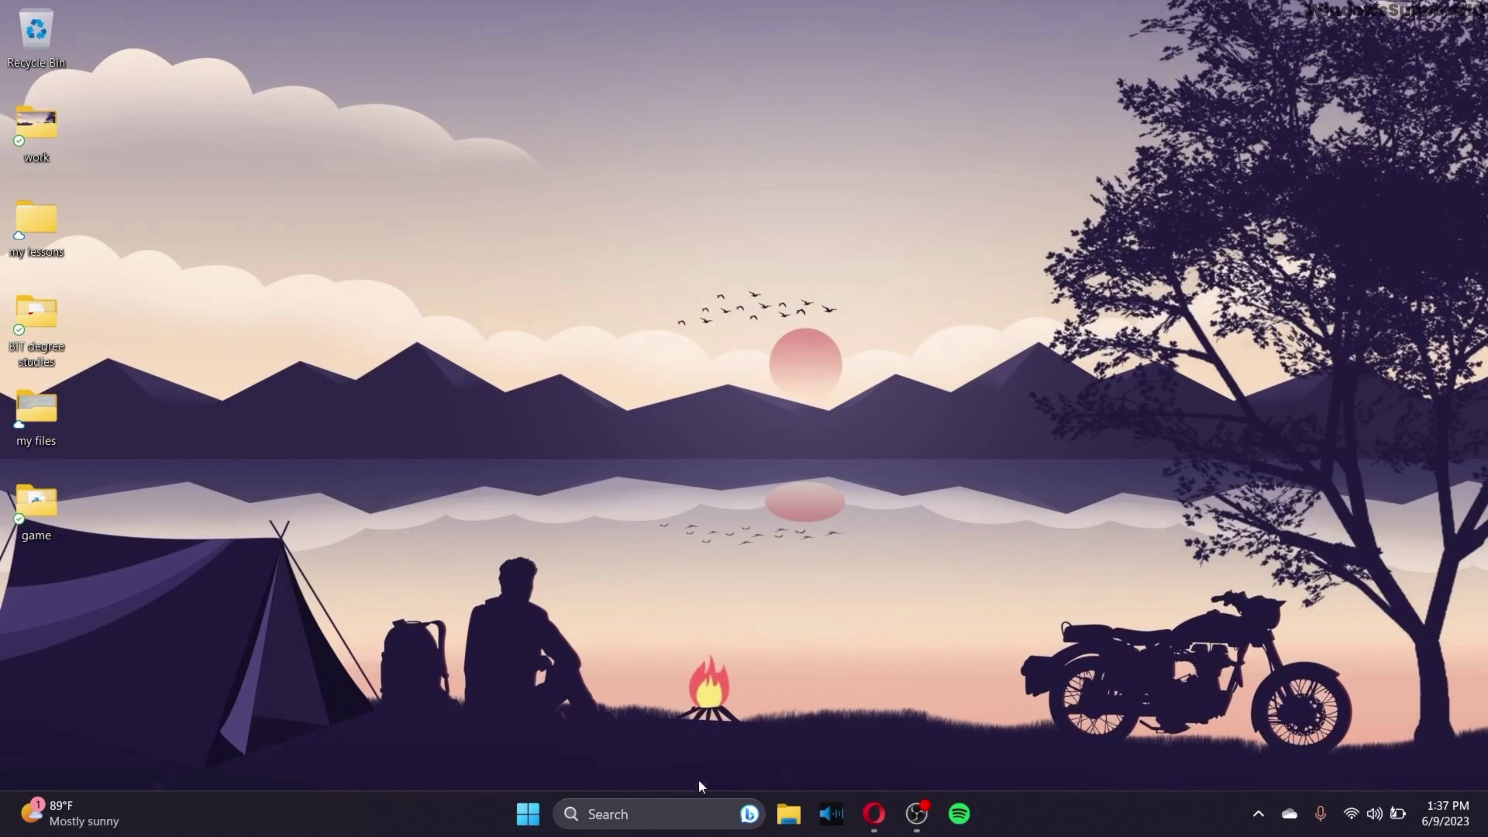
Open Windows Settings on the System page with Win+I.
key(super+i)
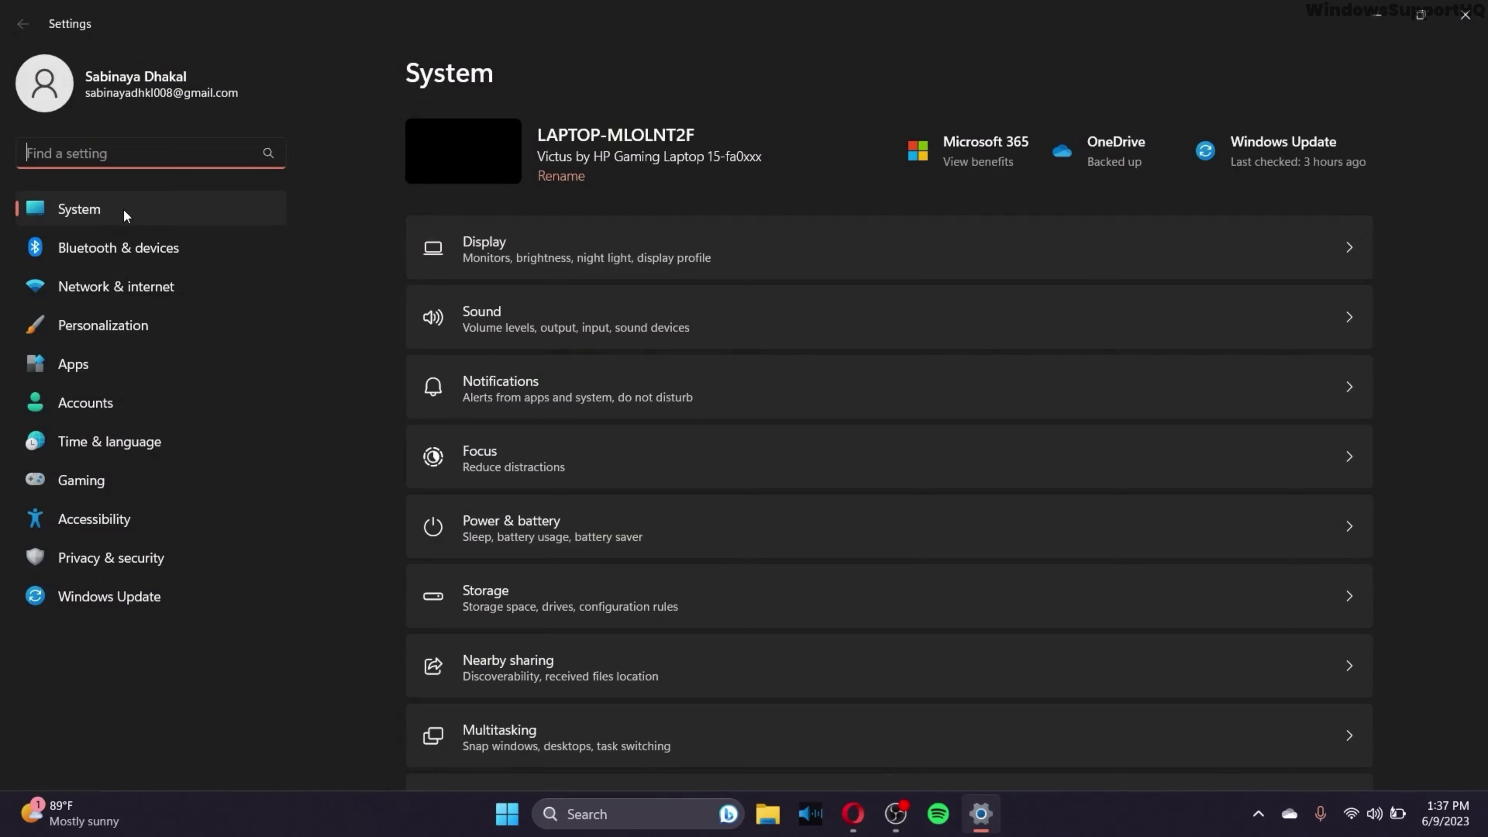
Switch Storage Sense On in System > Storage.
click(123, 208)
scroll(549, 207, down, 5)
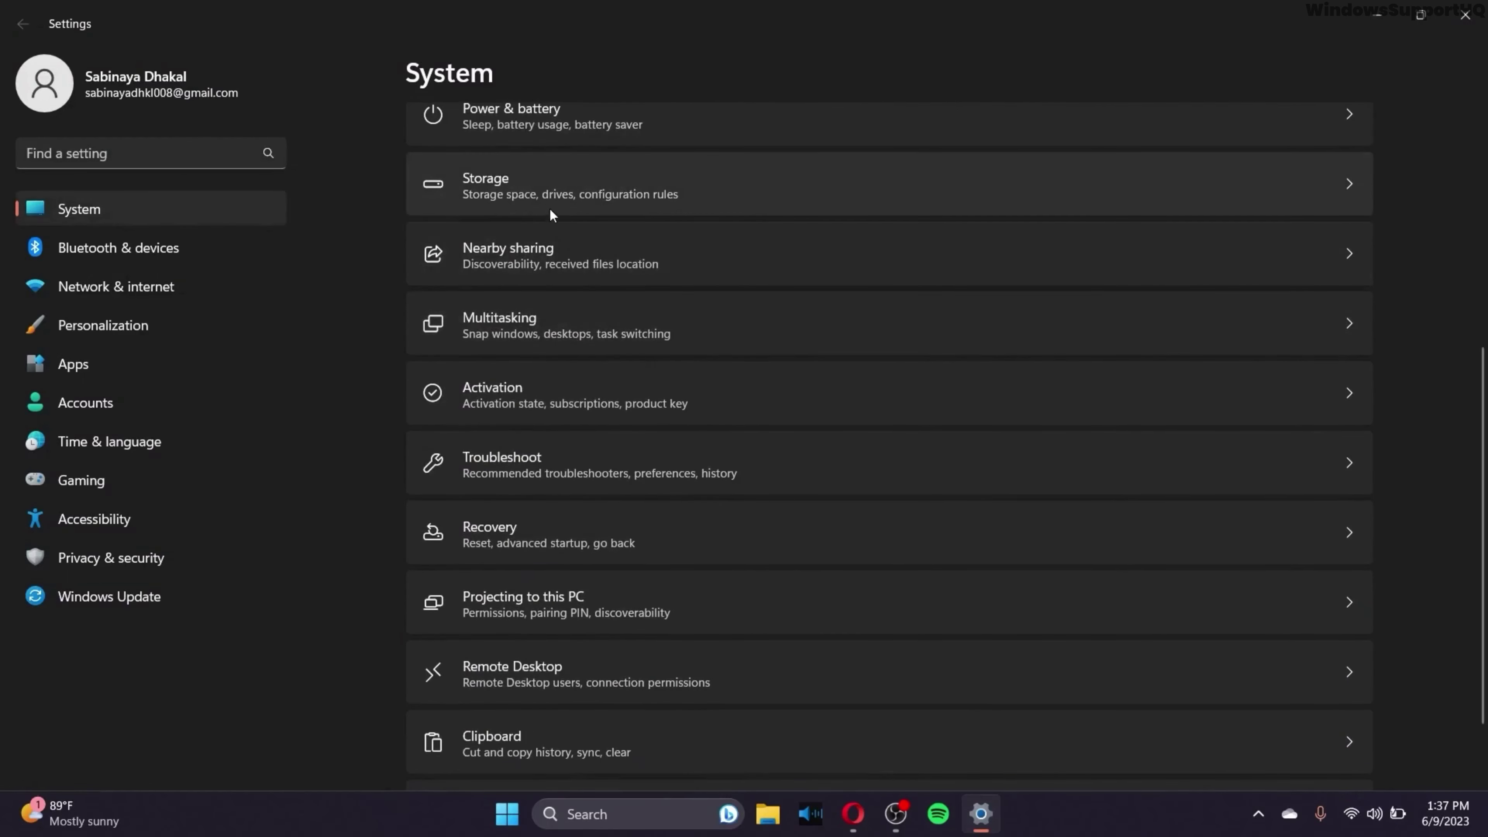
click(533, 193)
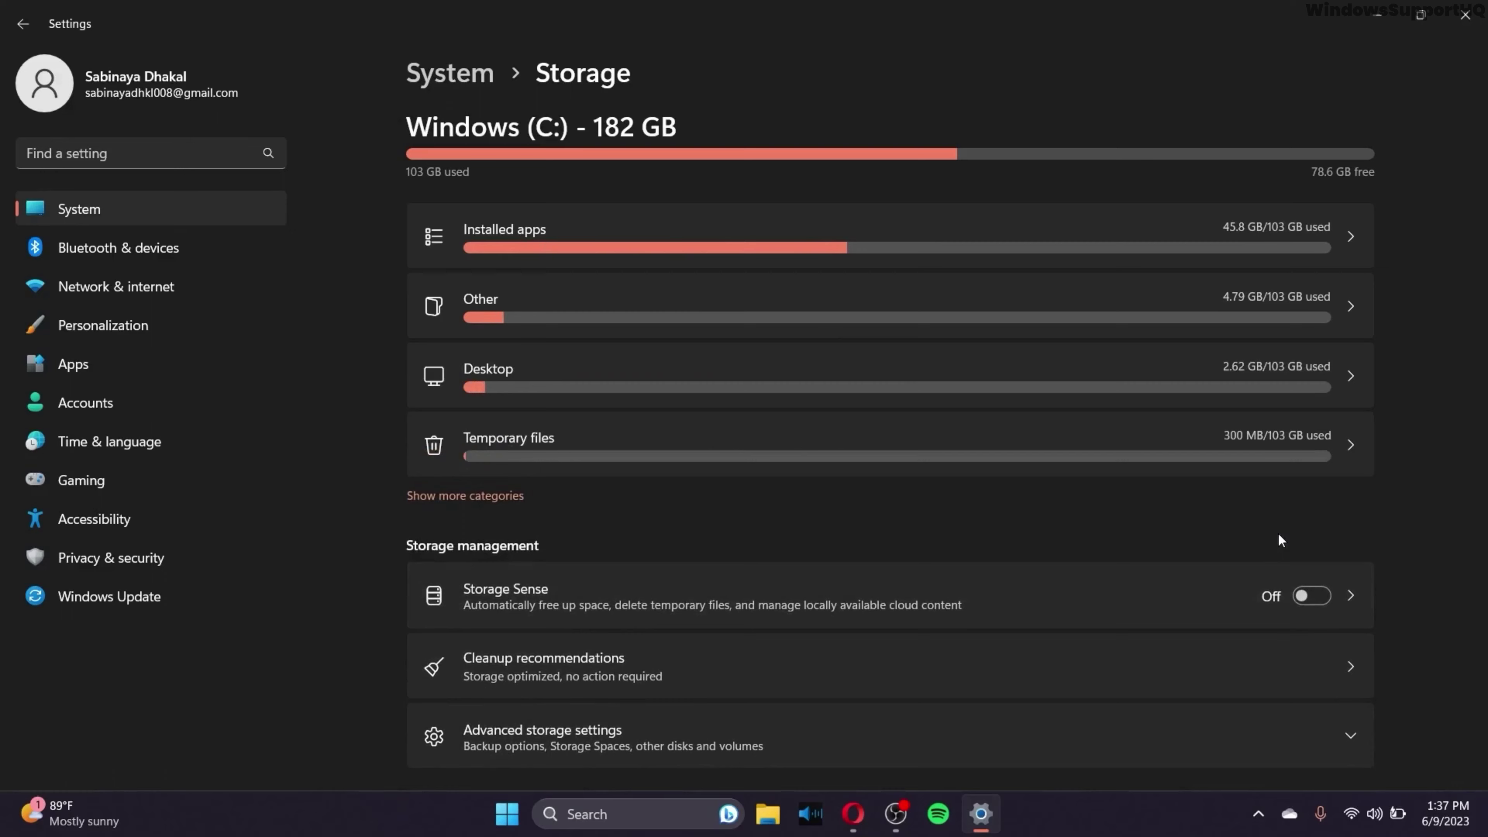
click(1311, 595)
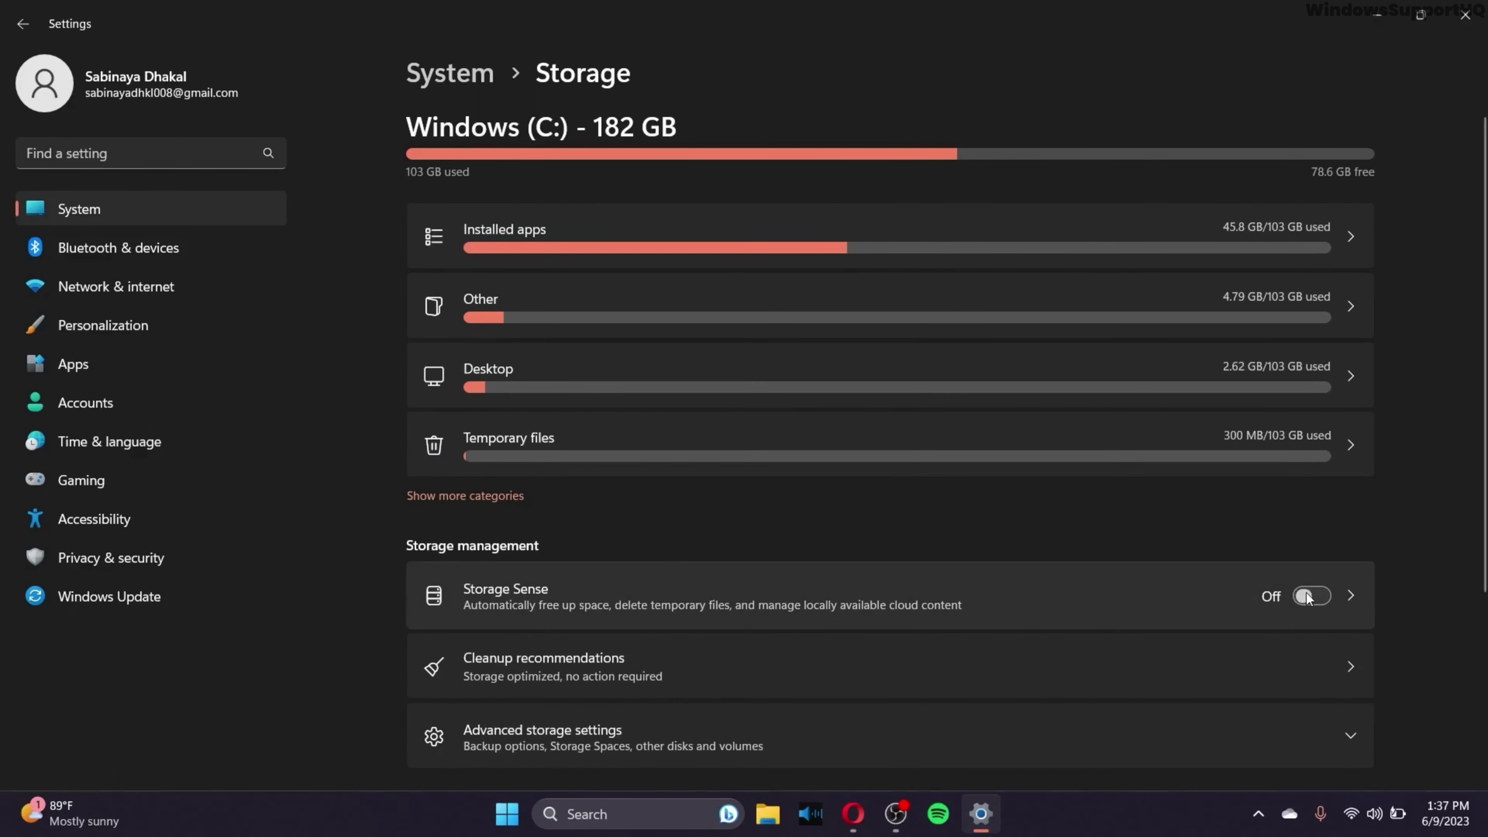
Check Cleanup recommendations show nothing to clean, then expand and collapse Advanced storage settings.
click(897, 674)
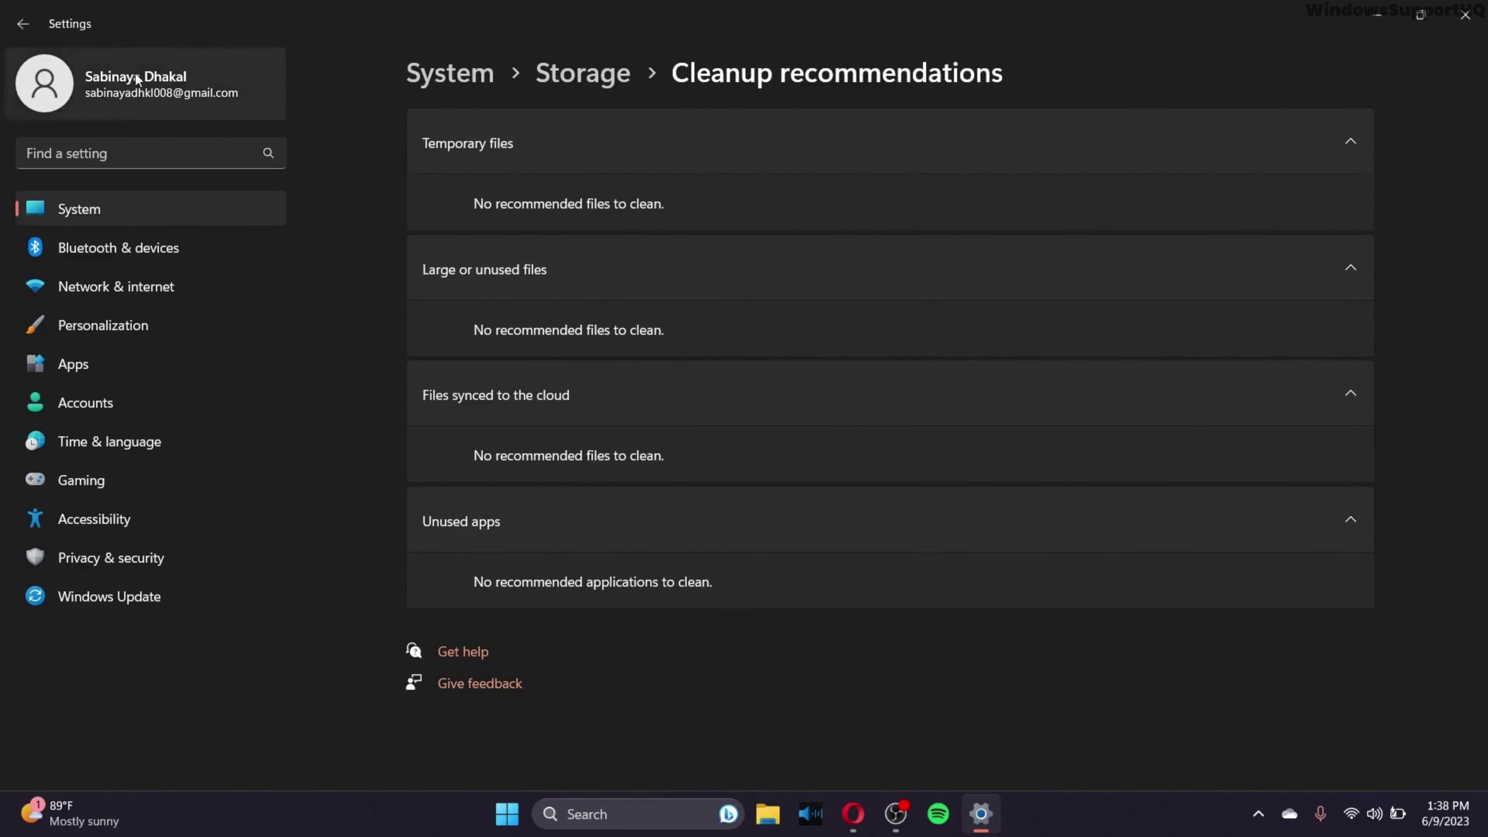
click(24, 24)
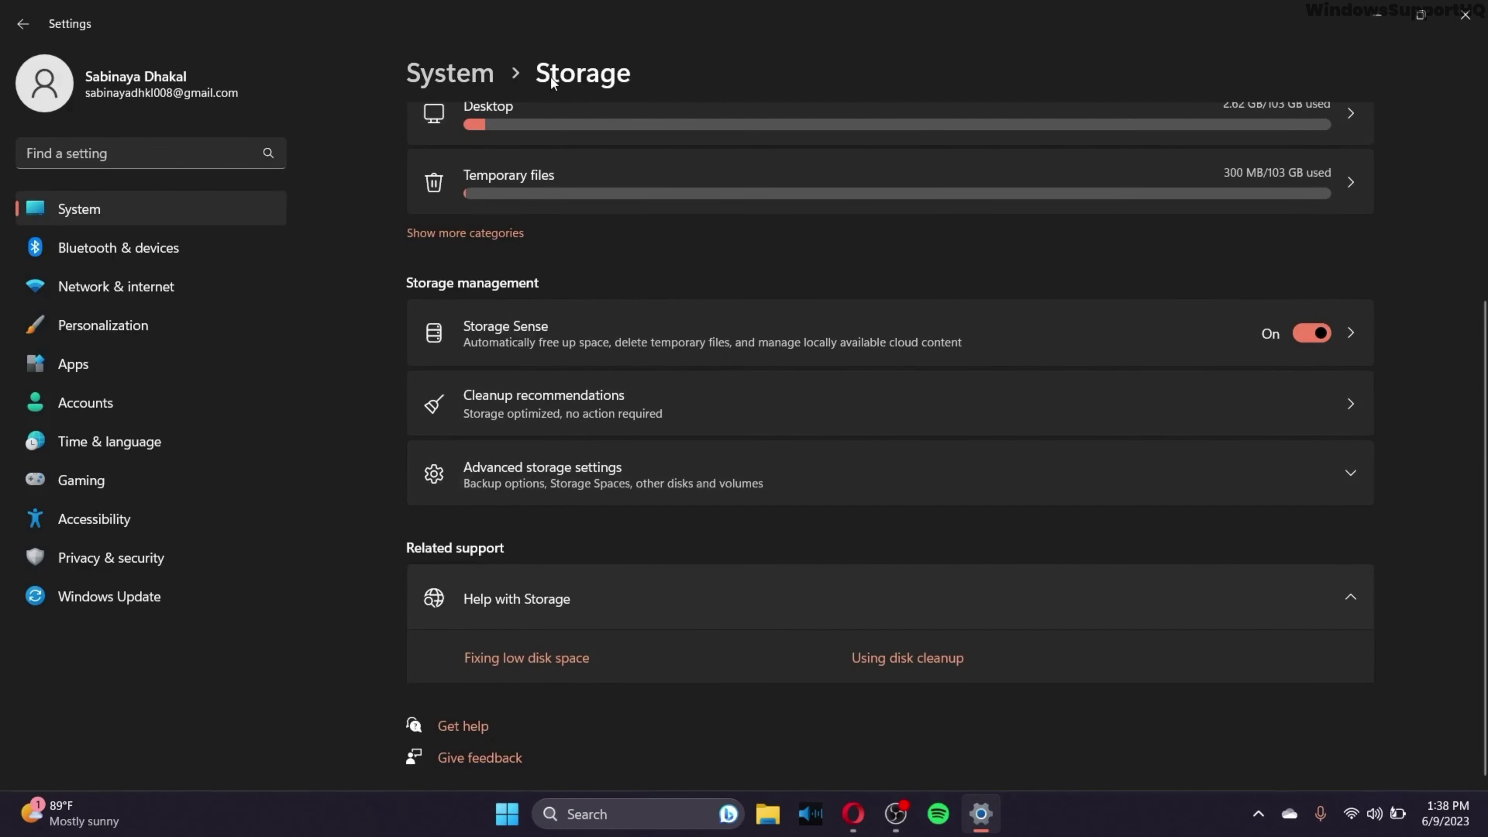
click(618, 469)
click(617, 469)
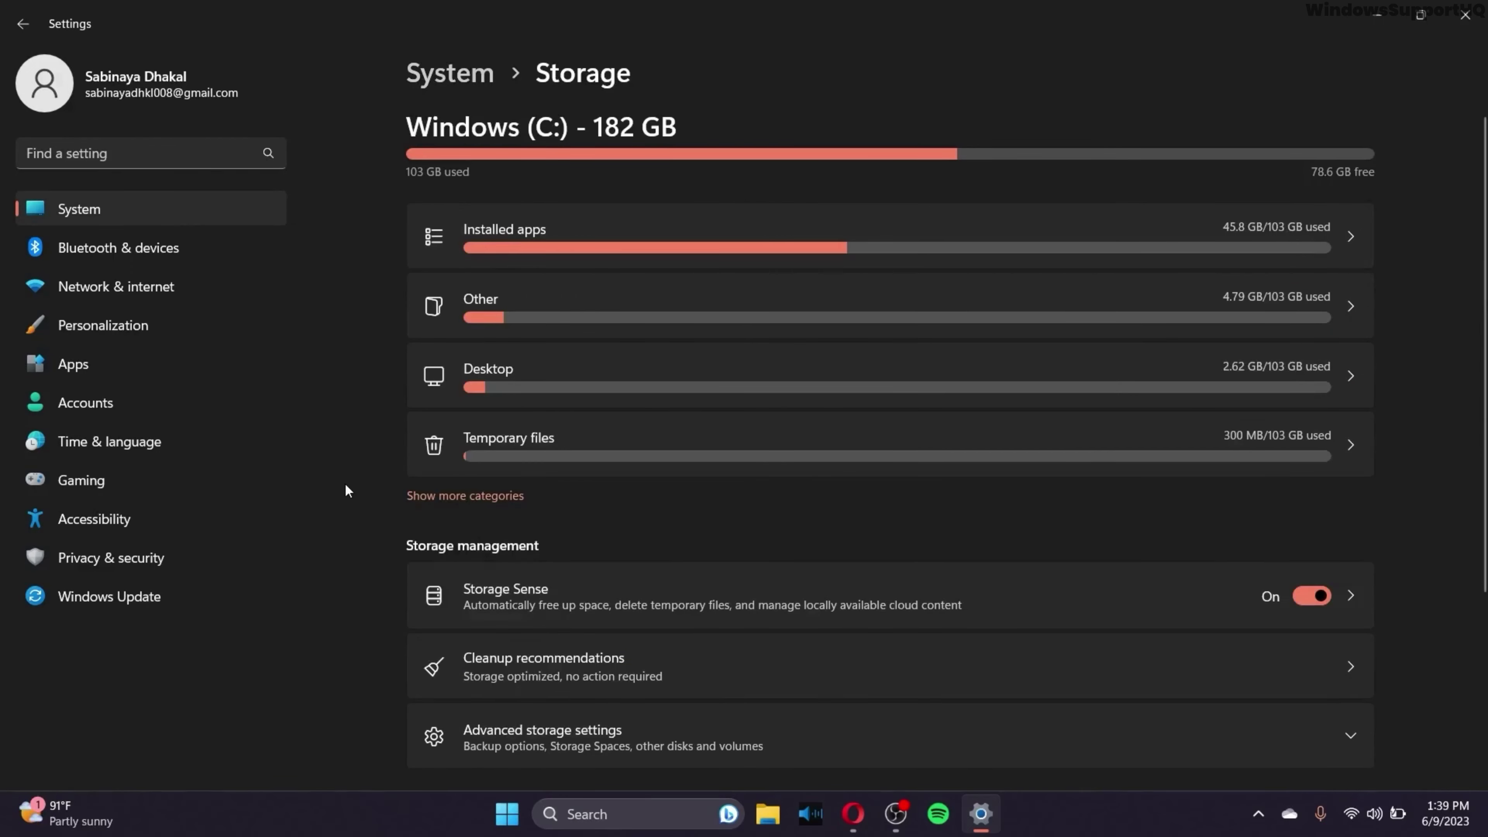
Turn Off the advertising ID, language list, app-launch tracking and other General privacy toggles.
click(166, 560)
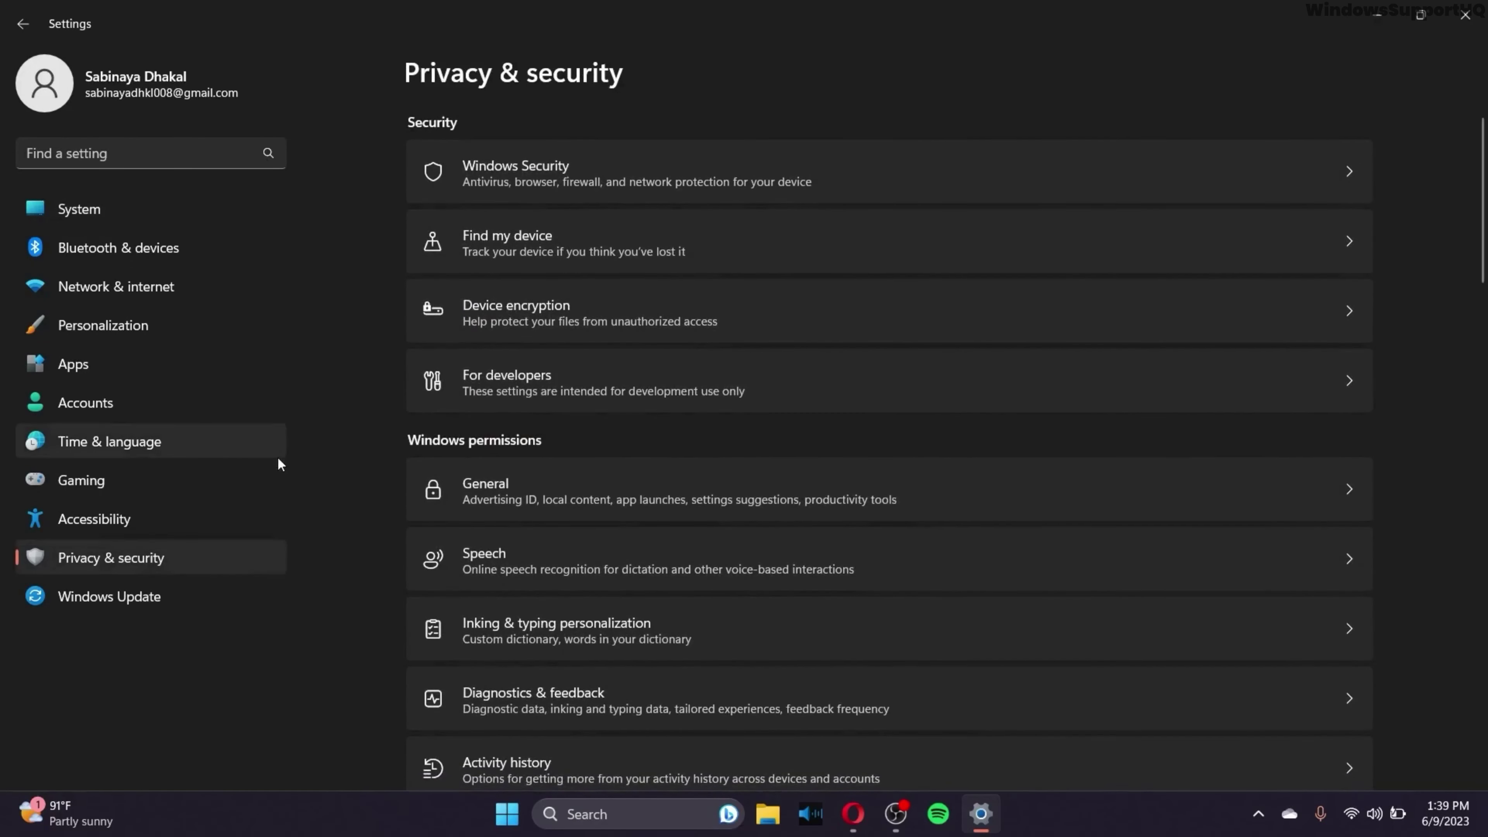
click(472, 491)
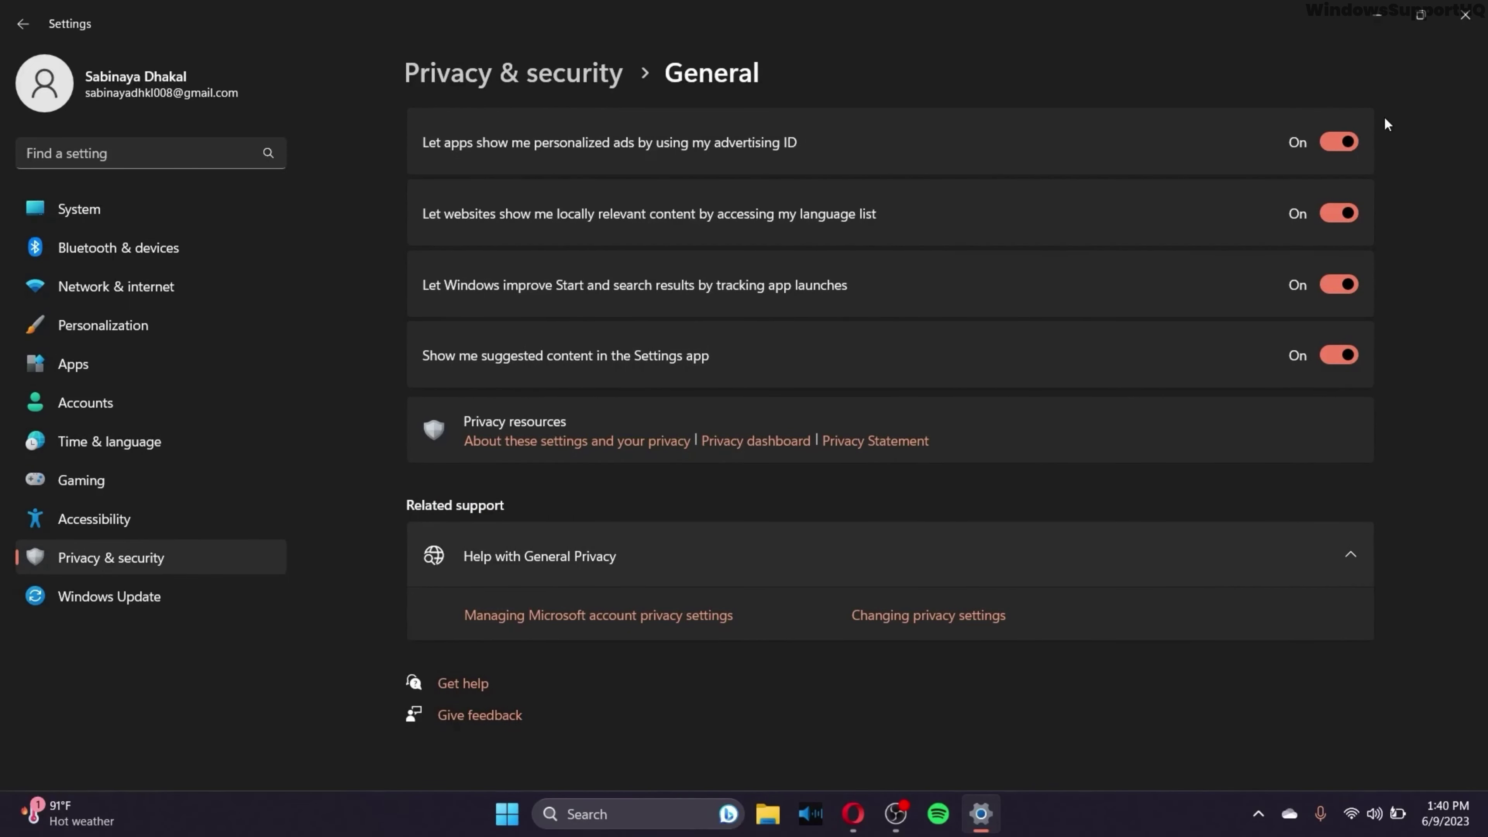
click(1343, 141)
click(1343, 213)
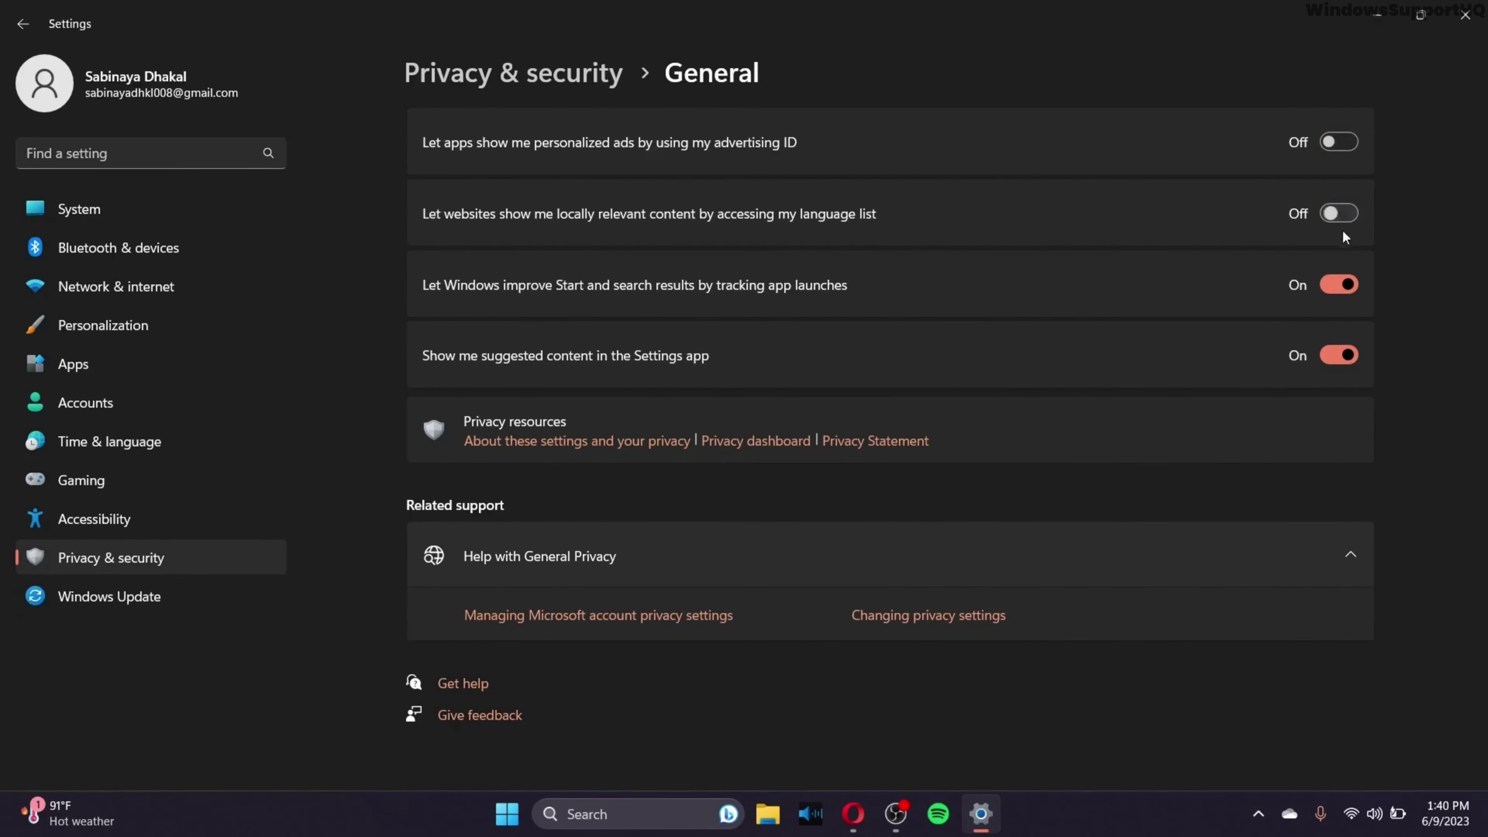
click(1345, 284)
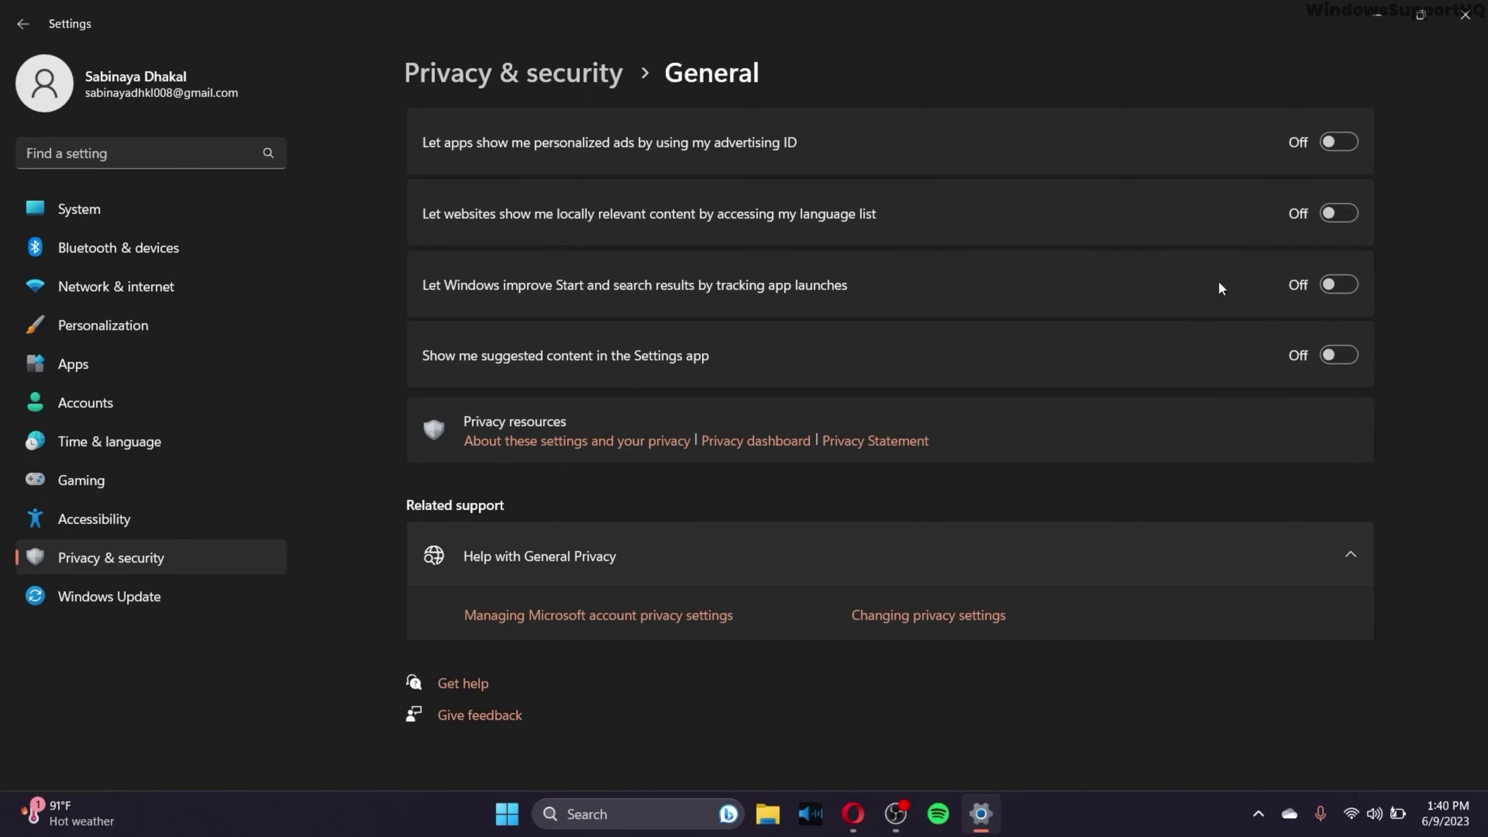
Confirm online speech recognition is Off under Privacy & security > Speech.
click(215, 558)
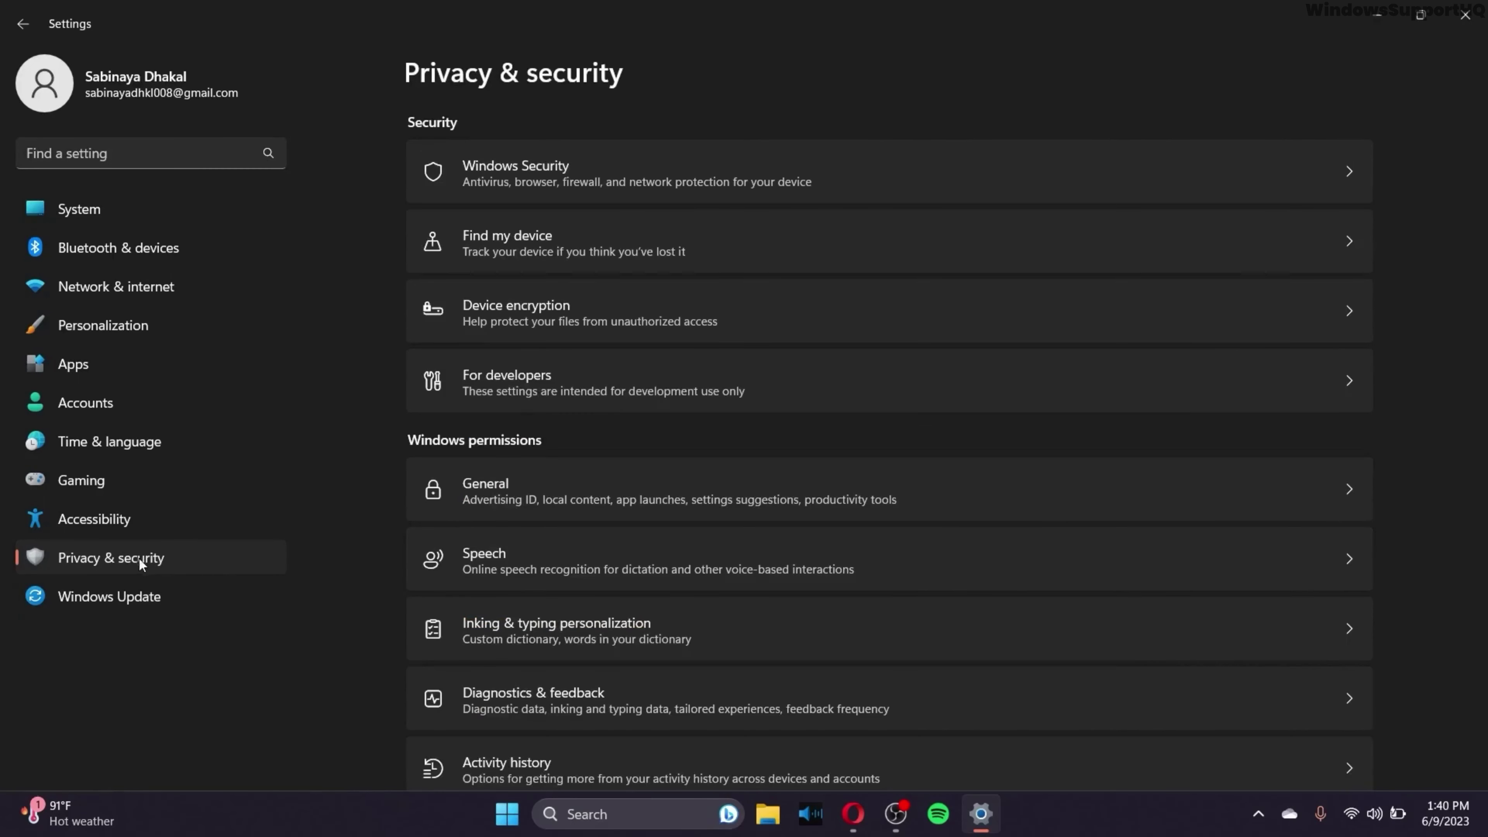
click(519, 559)
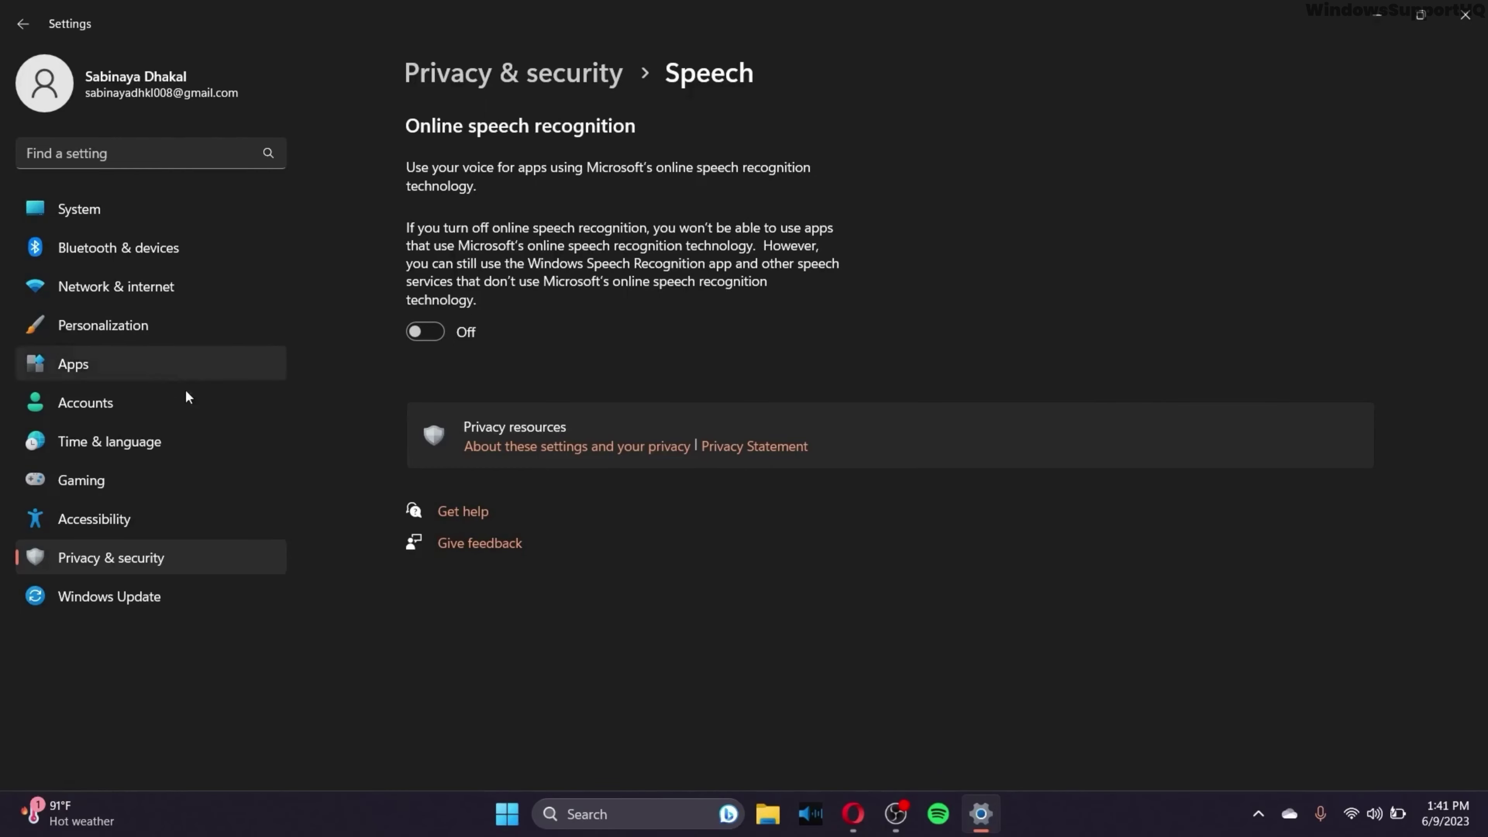
click(132, 561)
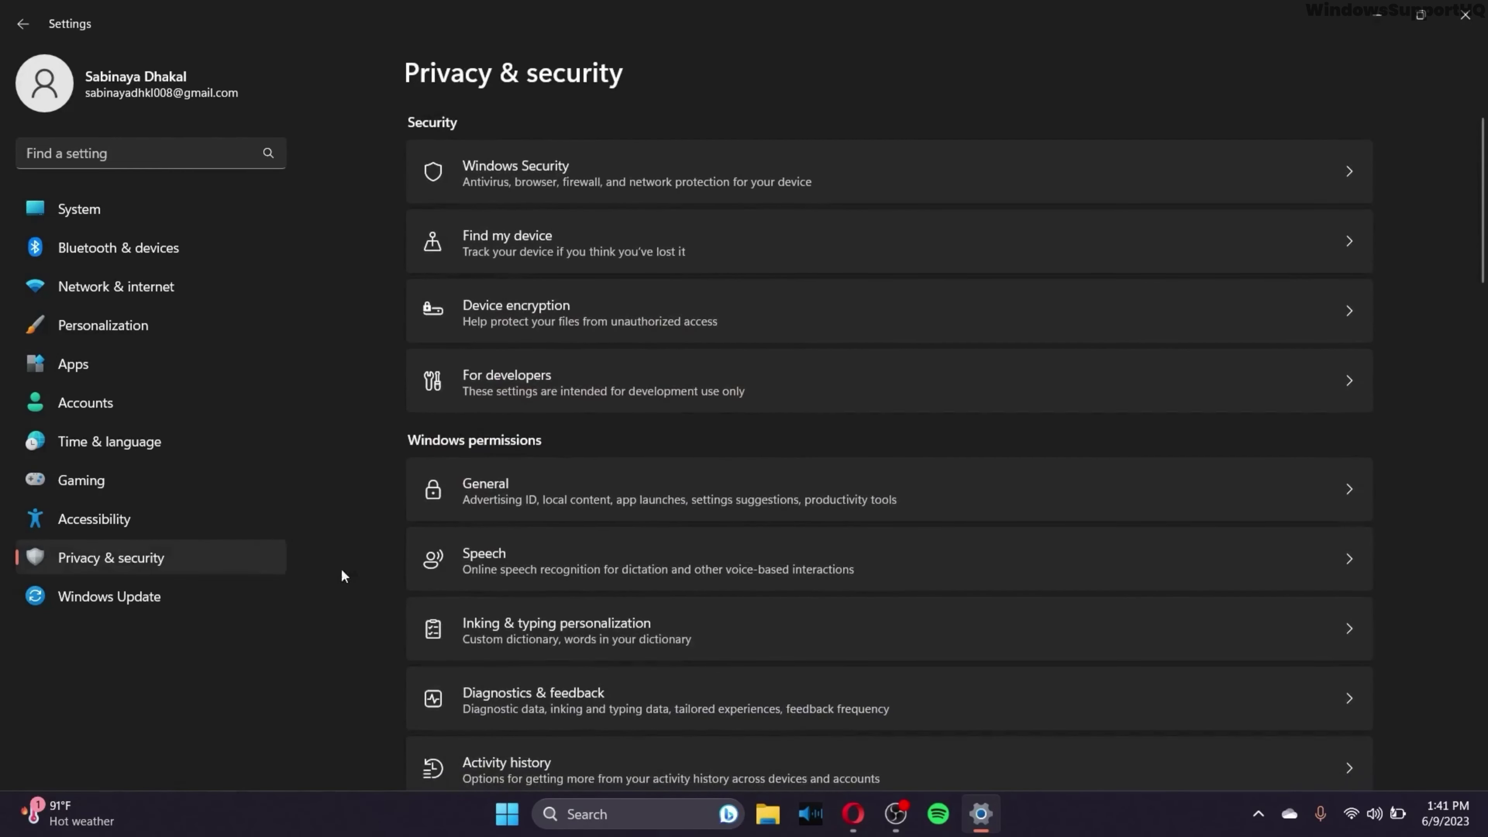
click(554, 620)
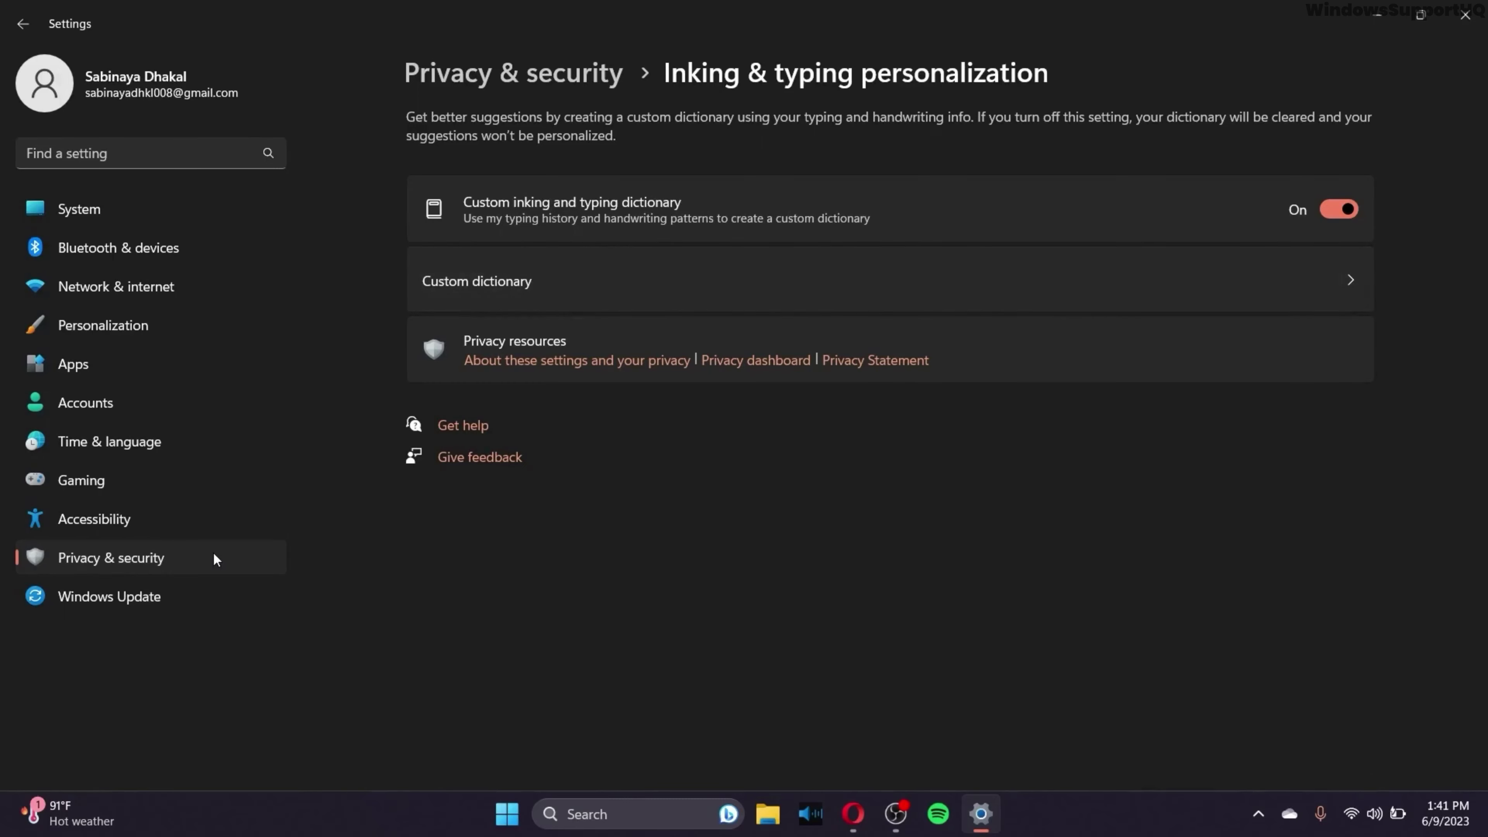
click(228, 554)
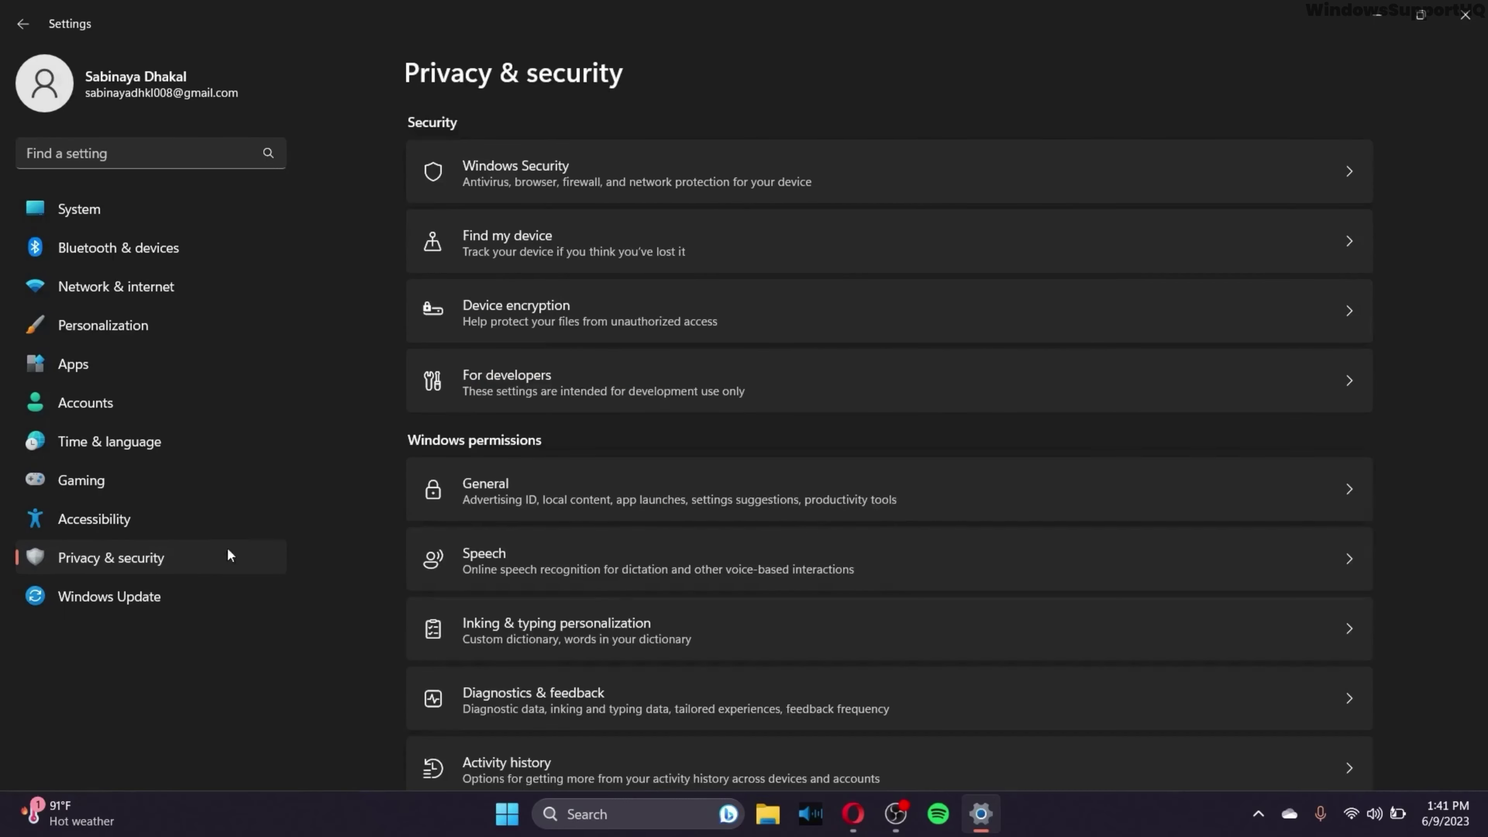
scroll(633, 525, down, 3)
scroll(633, 526, down, 1)
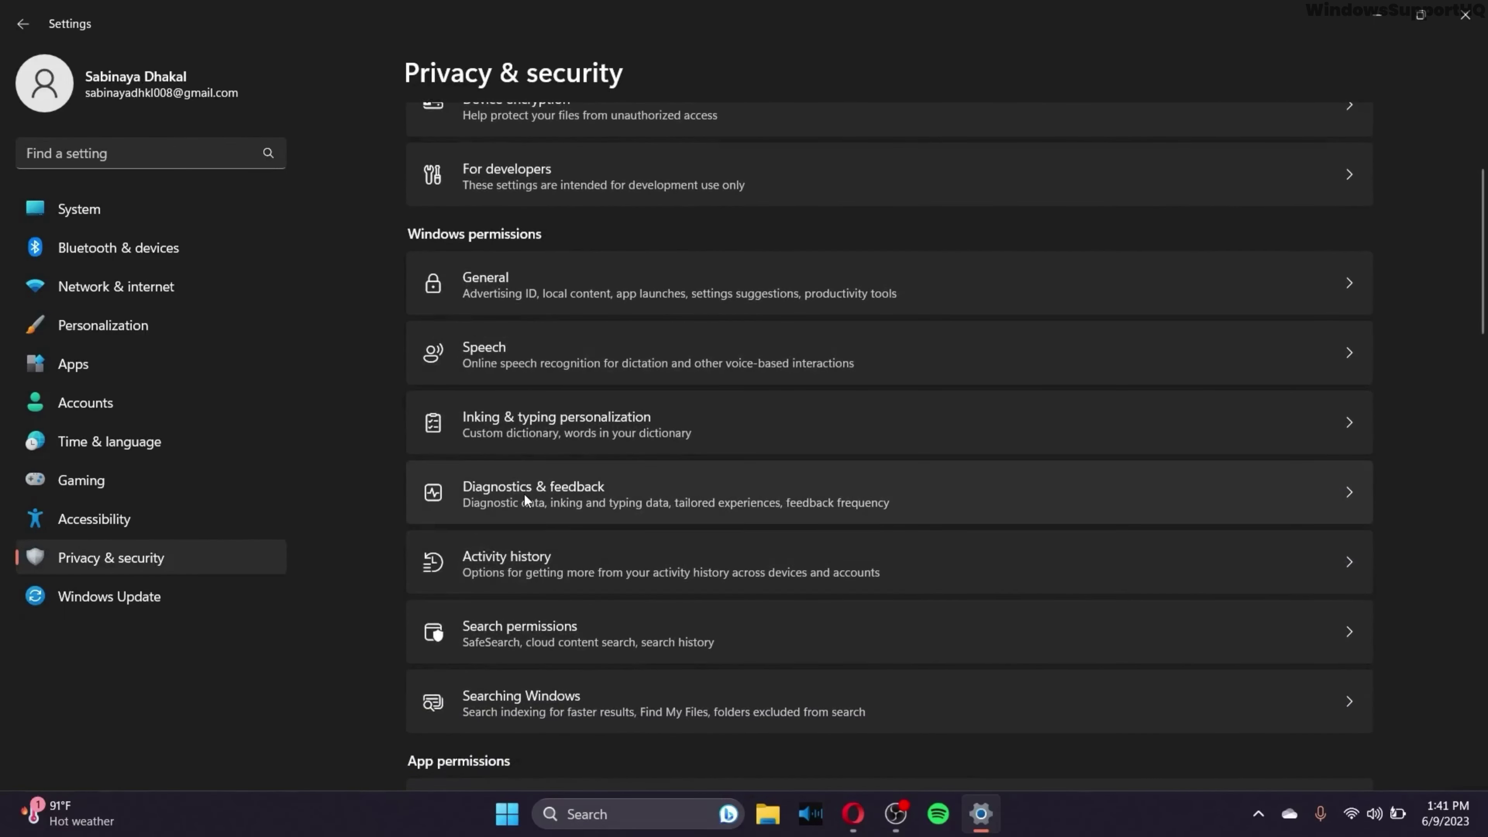
click(572, 493)
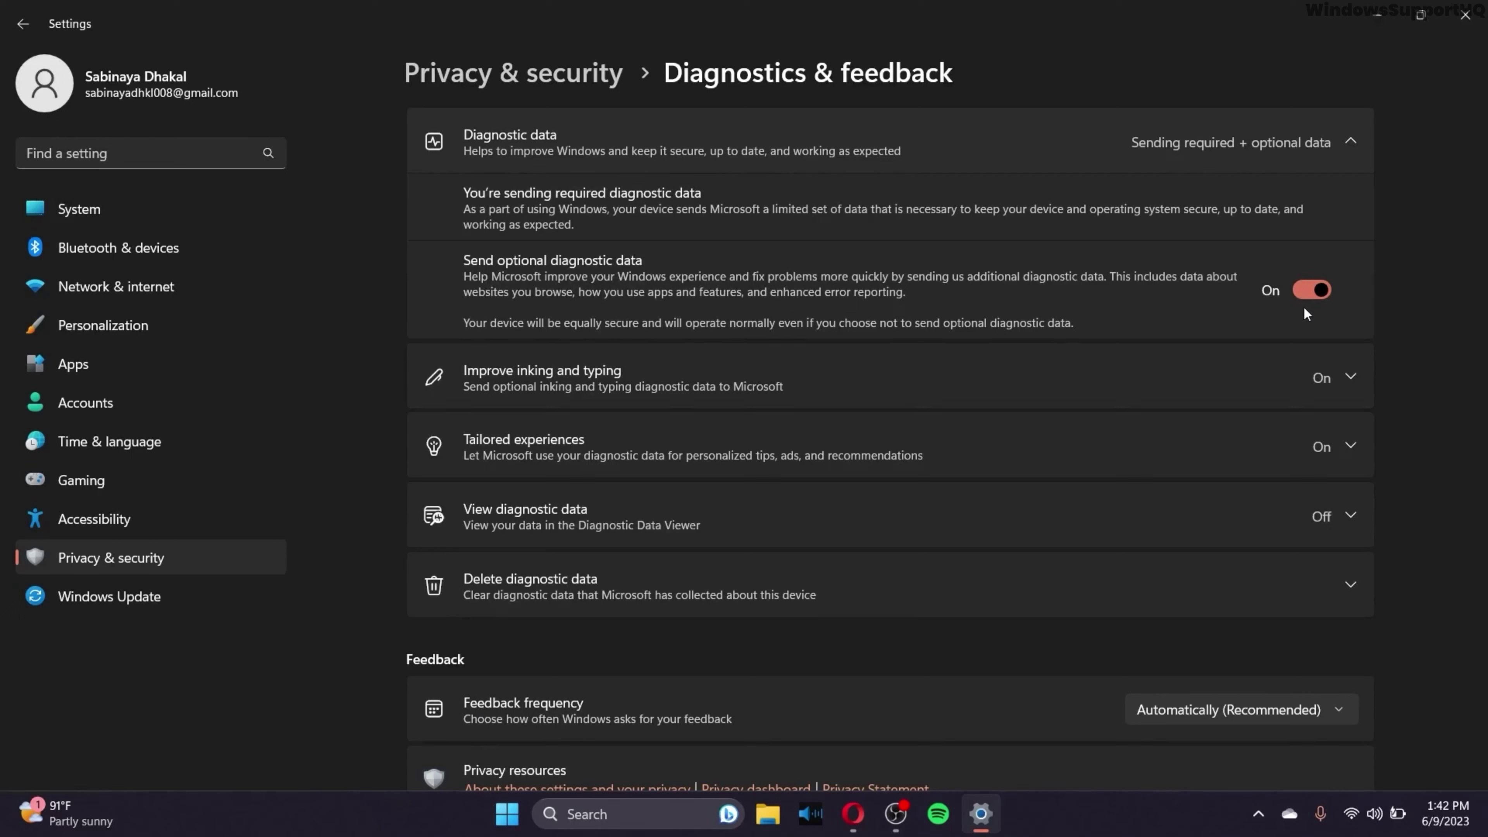
click(153, 559)
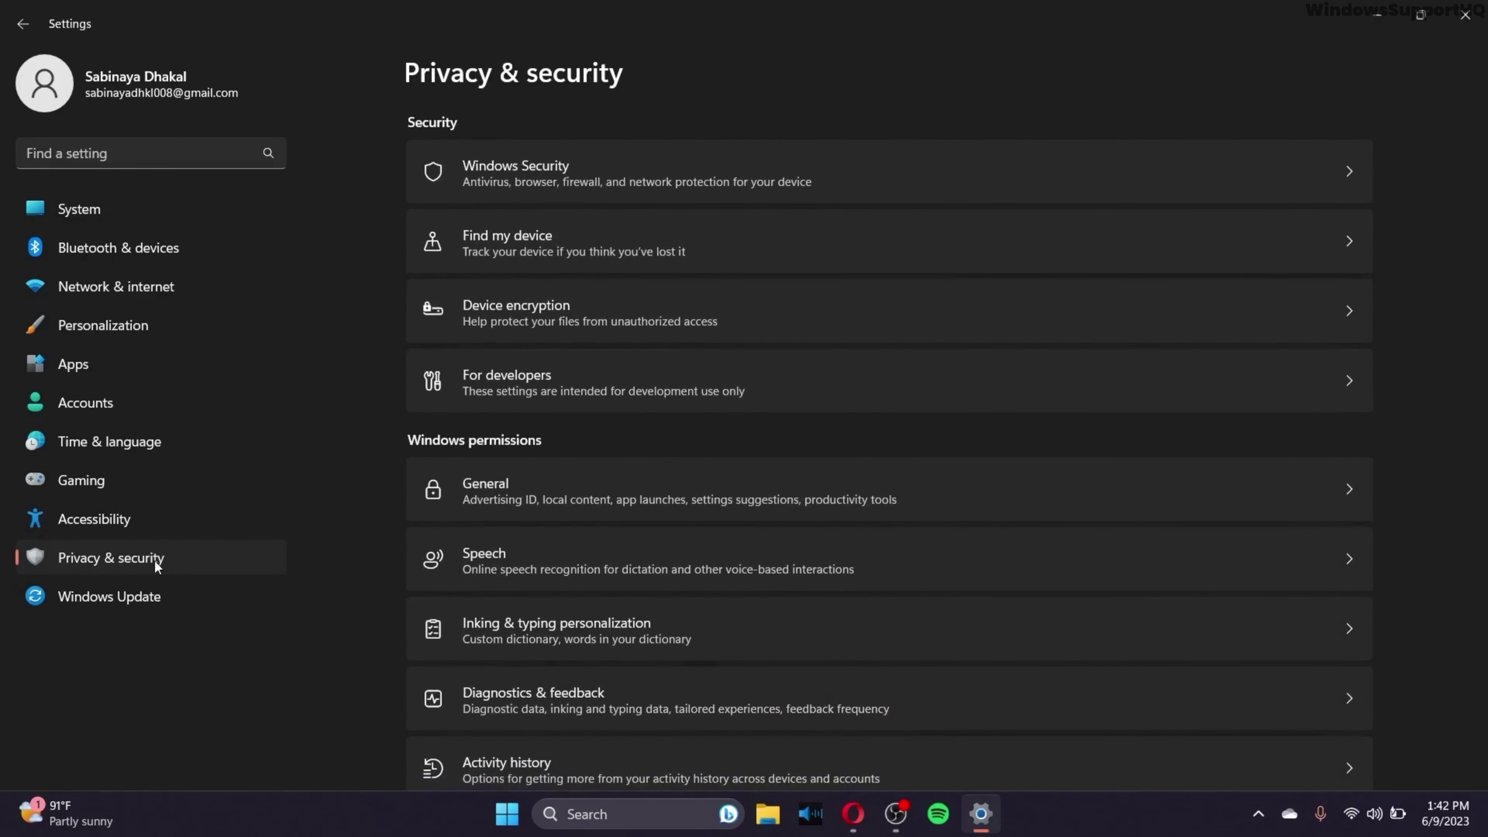
Verify location services and app location access are already Off under Privacy & security > Location.
scroll(609, 561, down, 10)
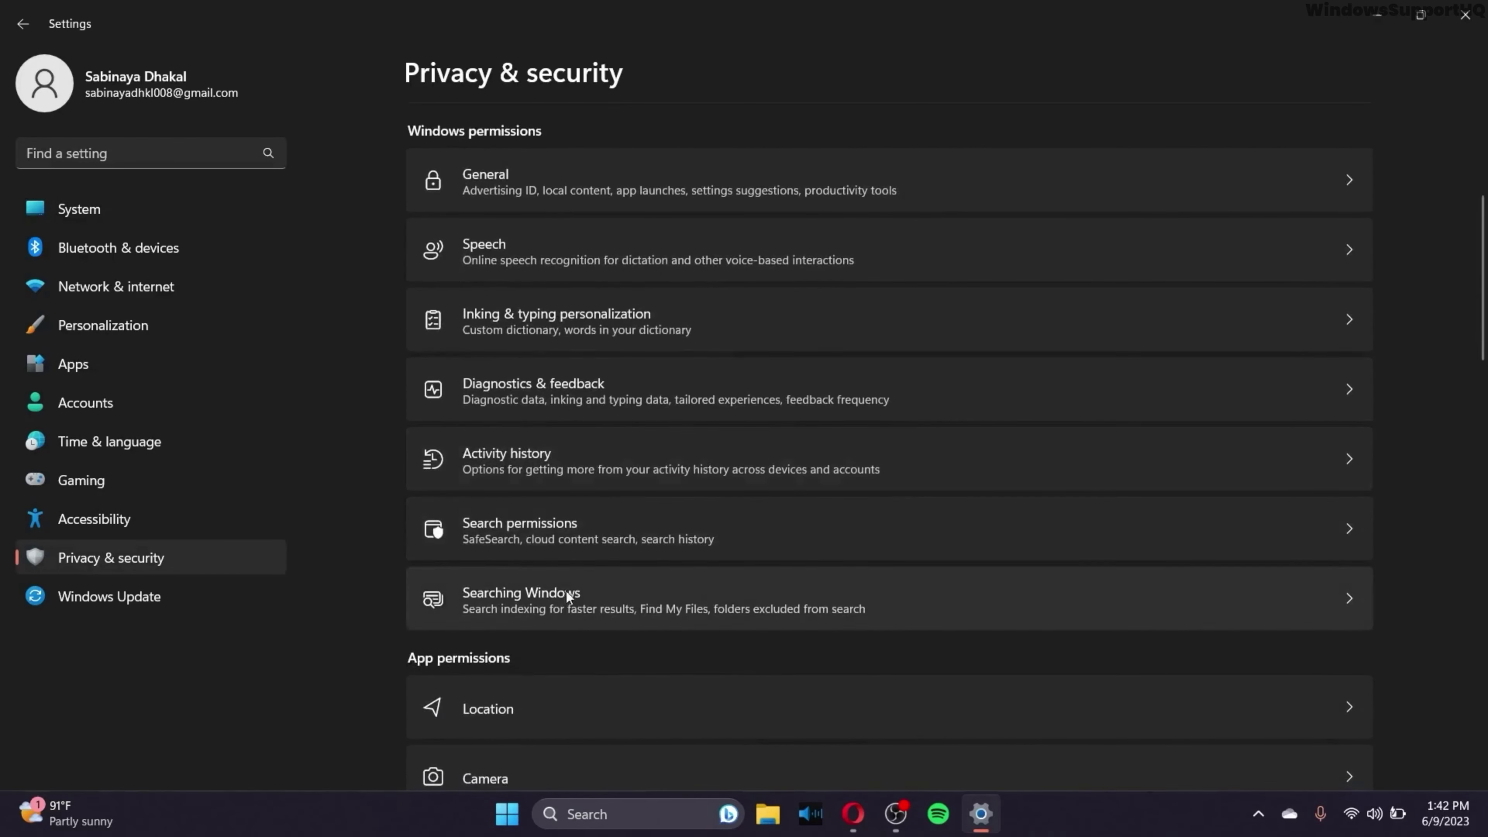
scroll(617, 475, down, 2)
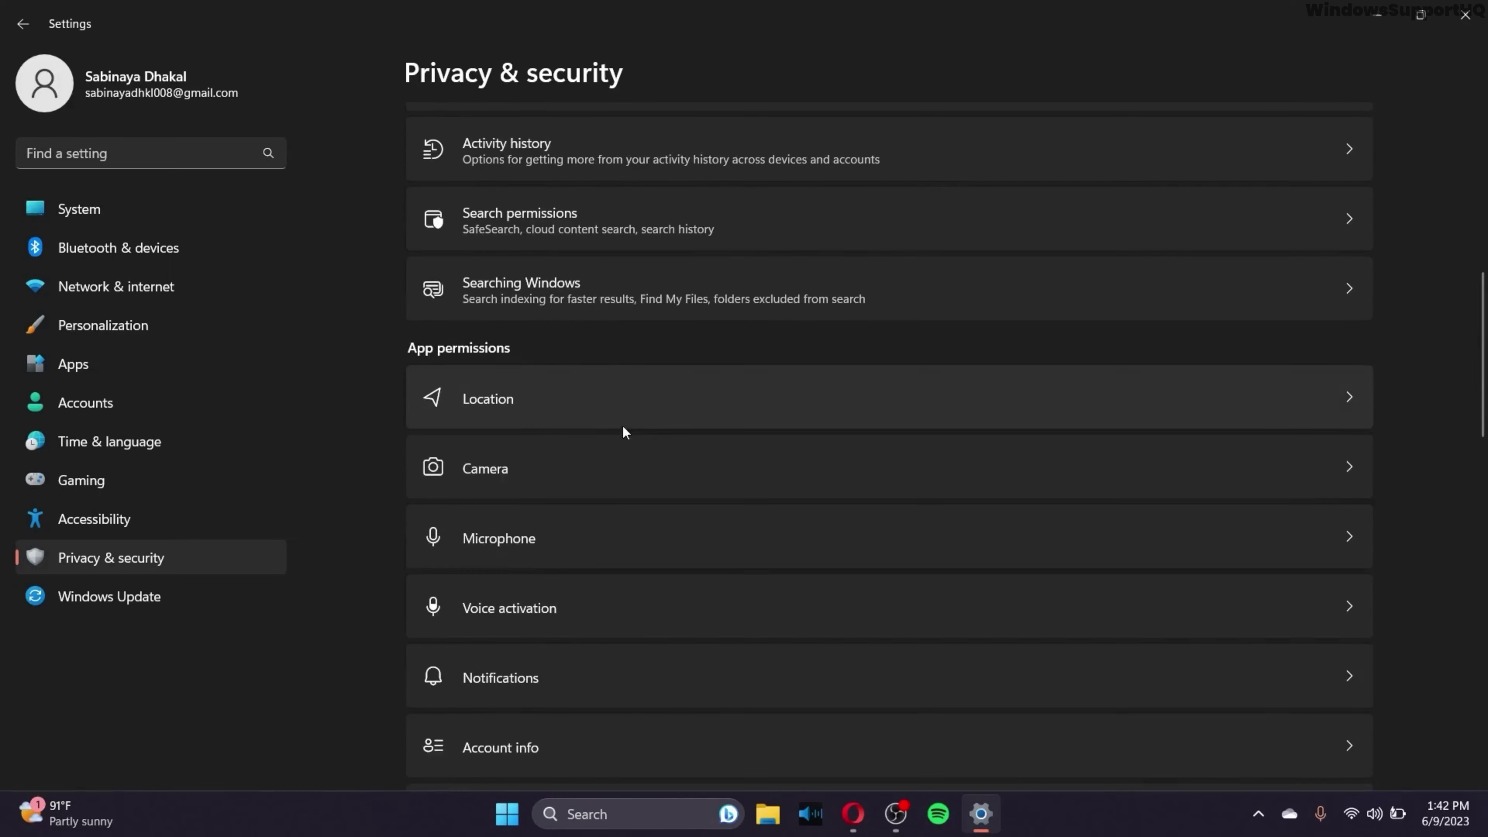
click(608, 416)
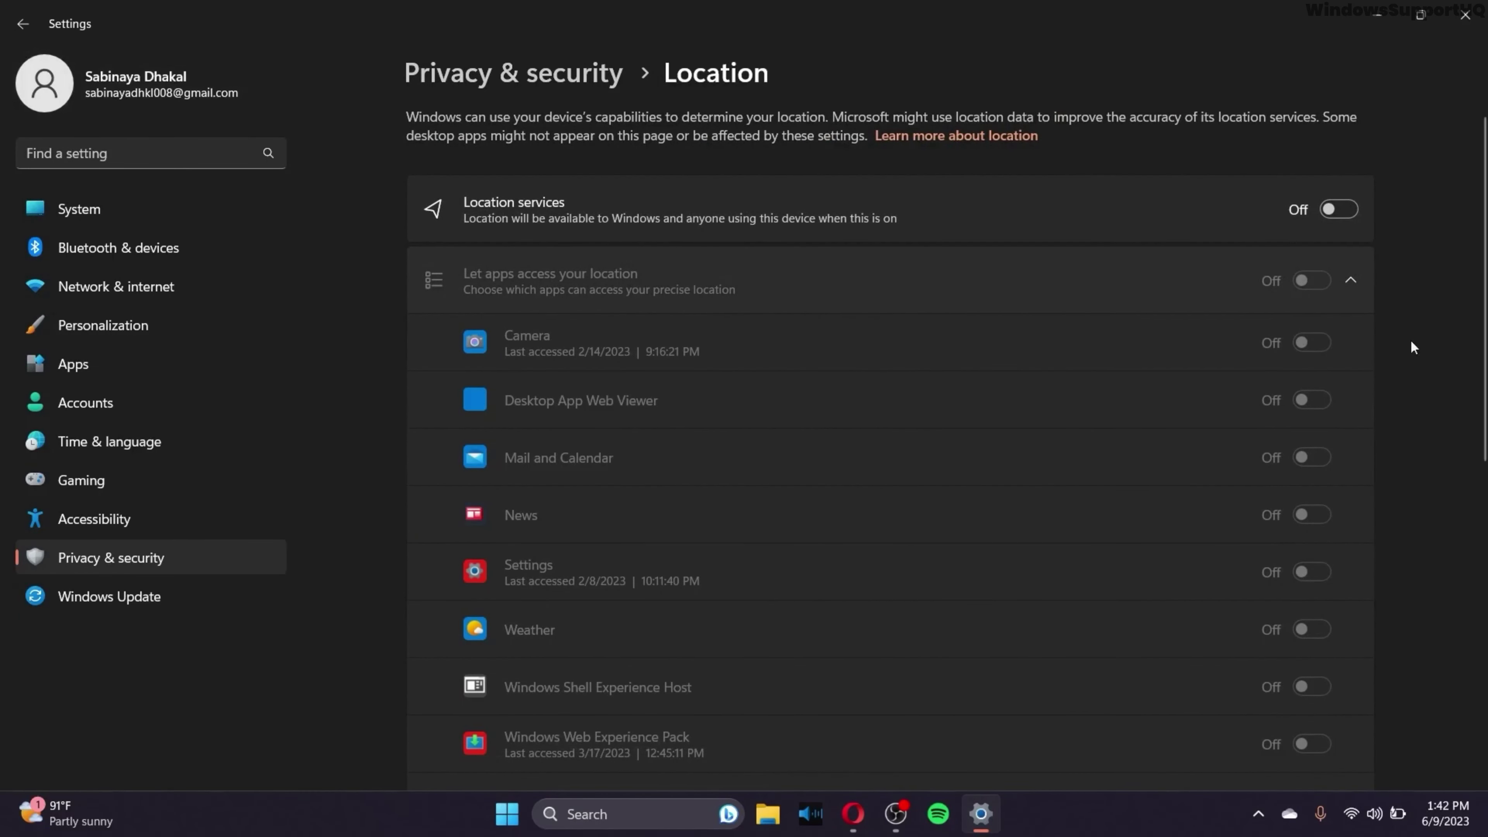
click(22, 23)
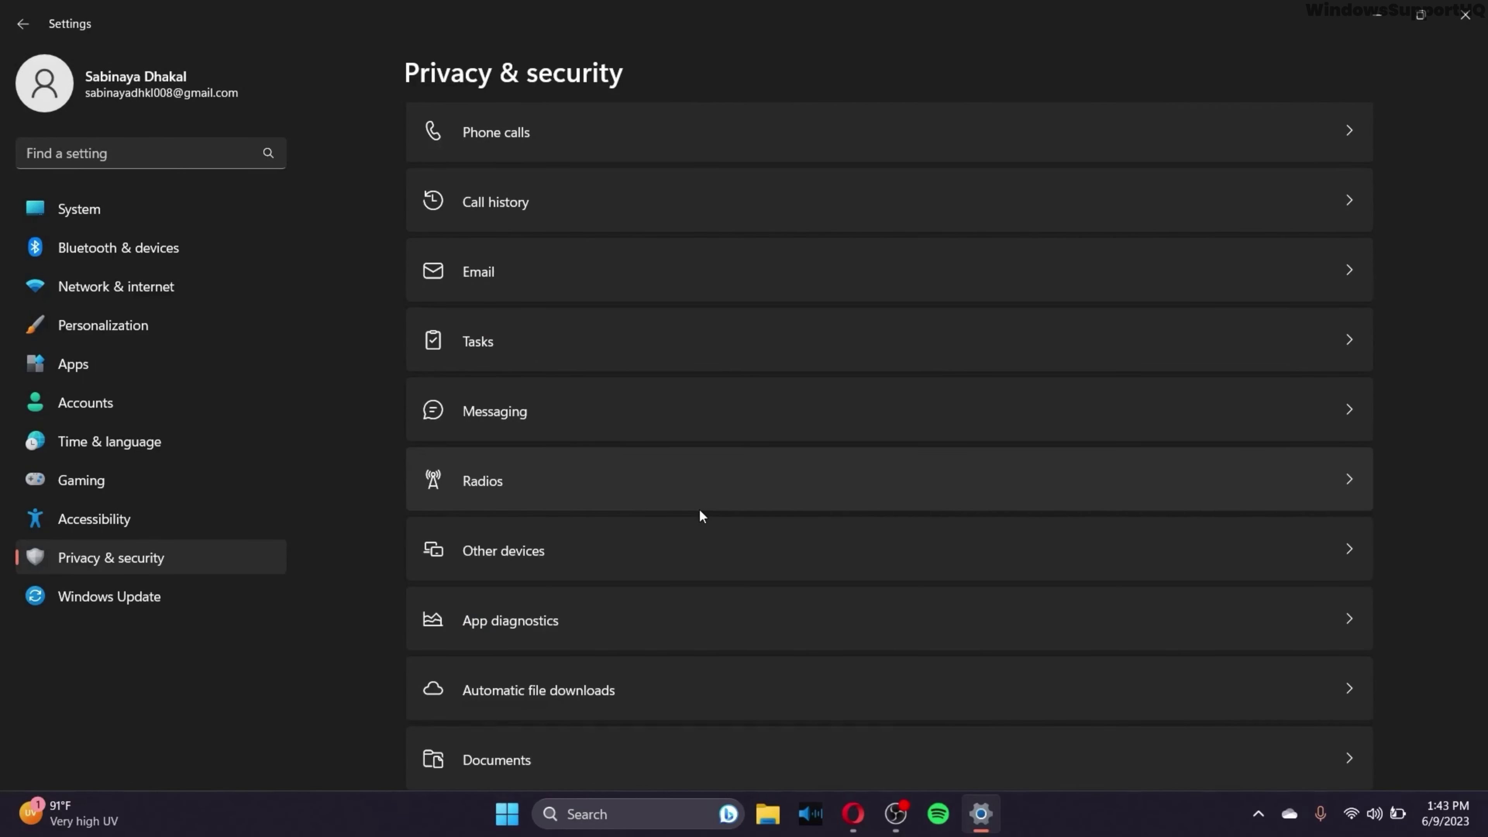
Review the additional notification settings, then bring up Apps > Installed apps listing 96 apps.
click(108, 228)
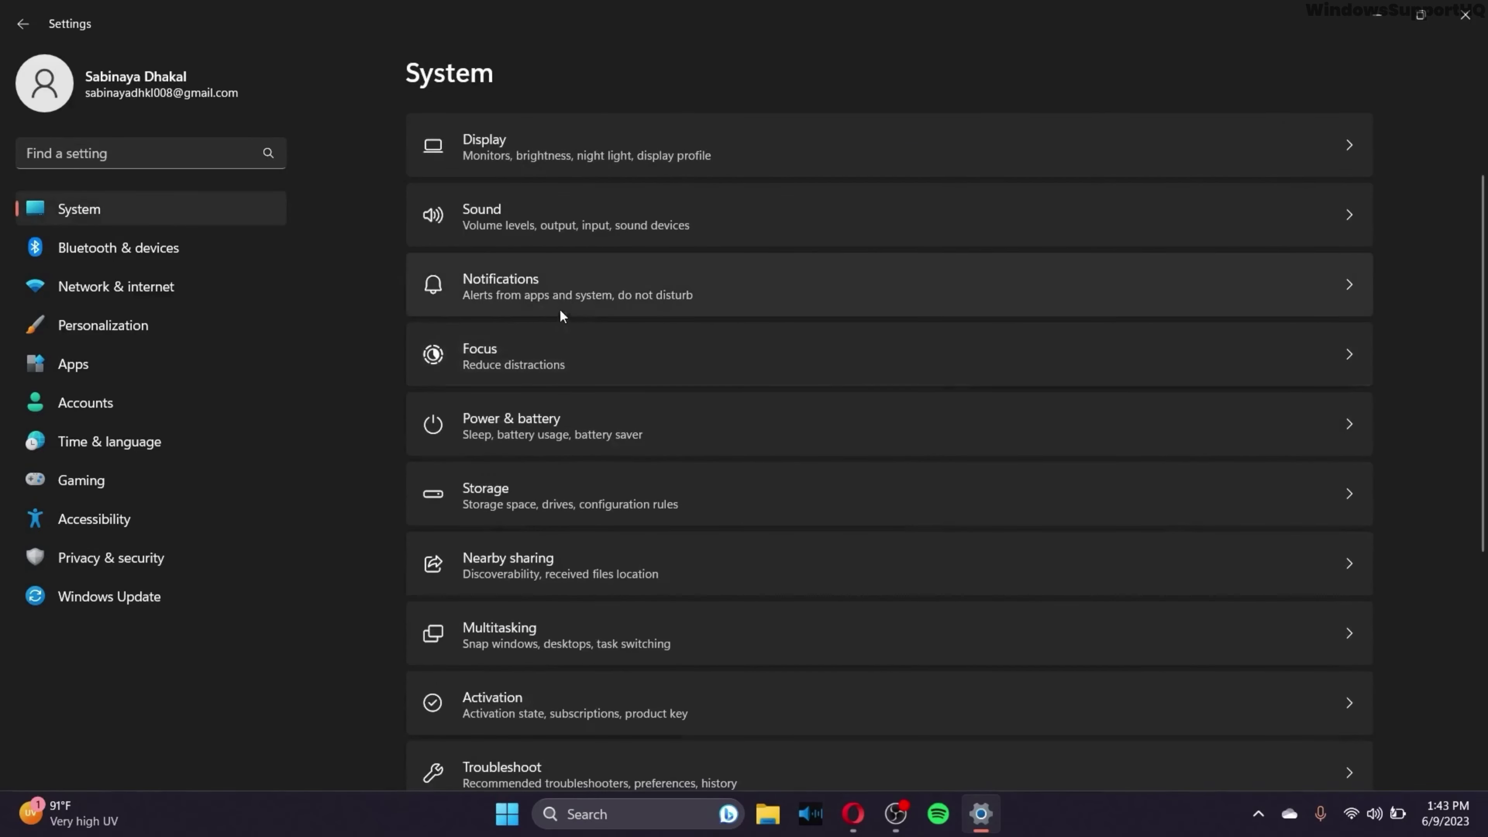
click(637, 283)
scroll(628, 509, down, 15)
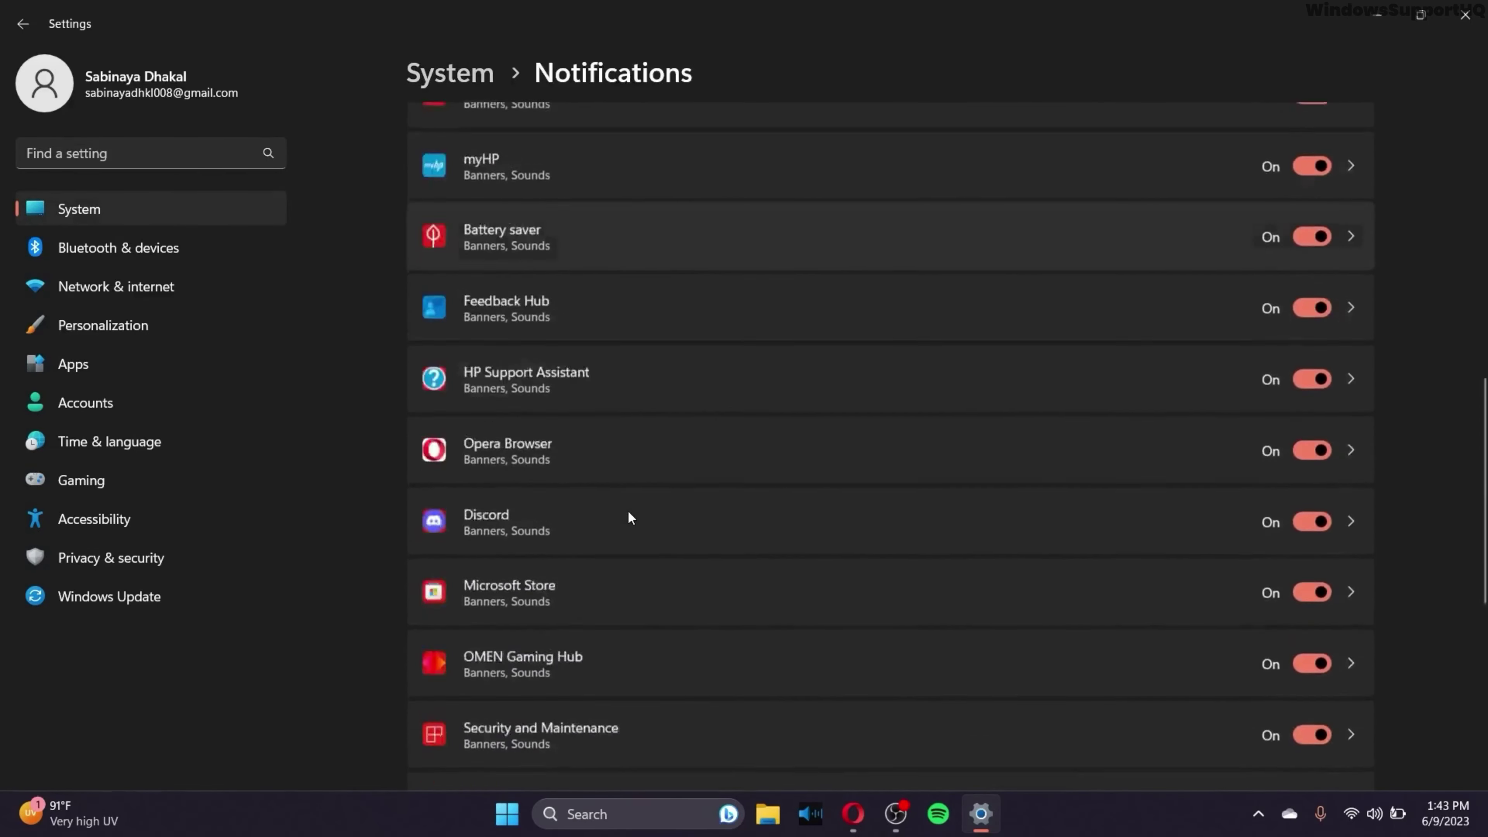
click(528, 645)
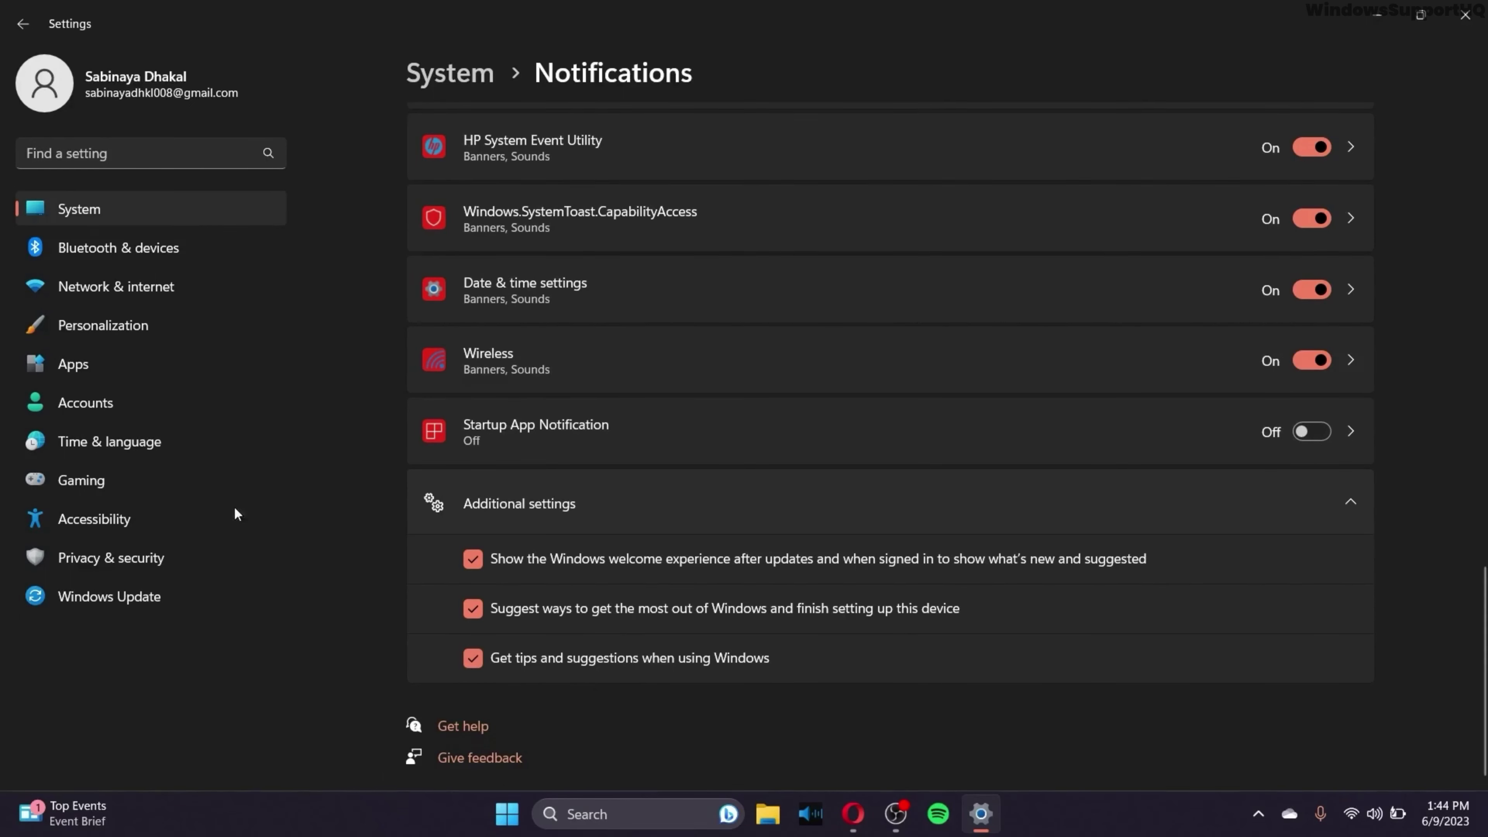
click(106, 366)
click(575, 151)
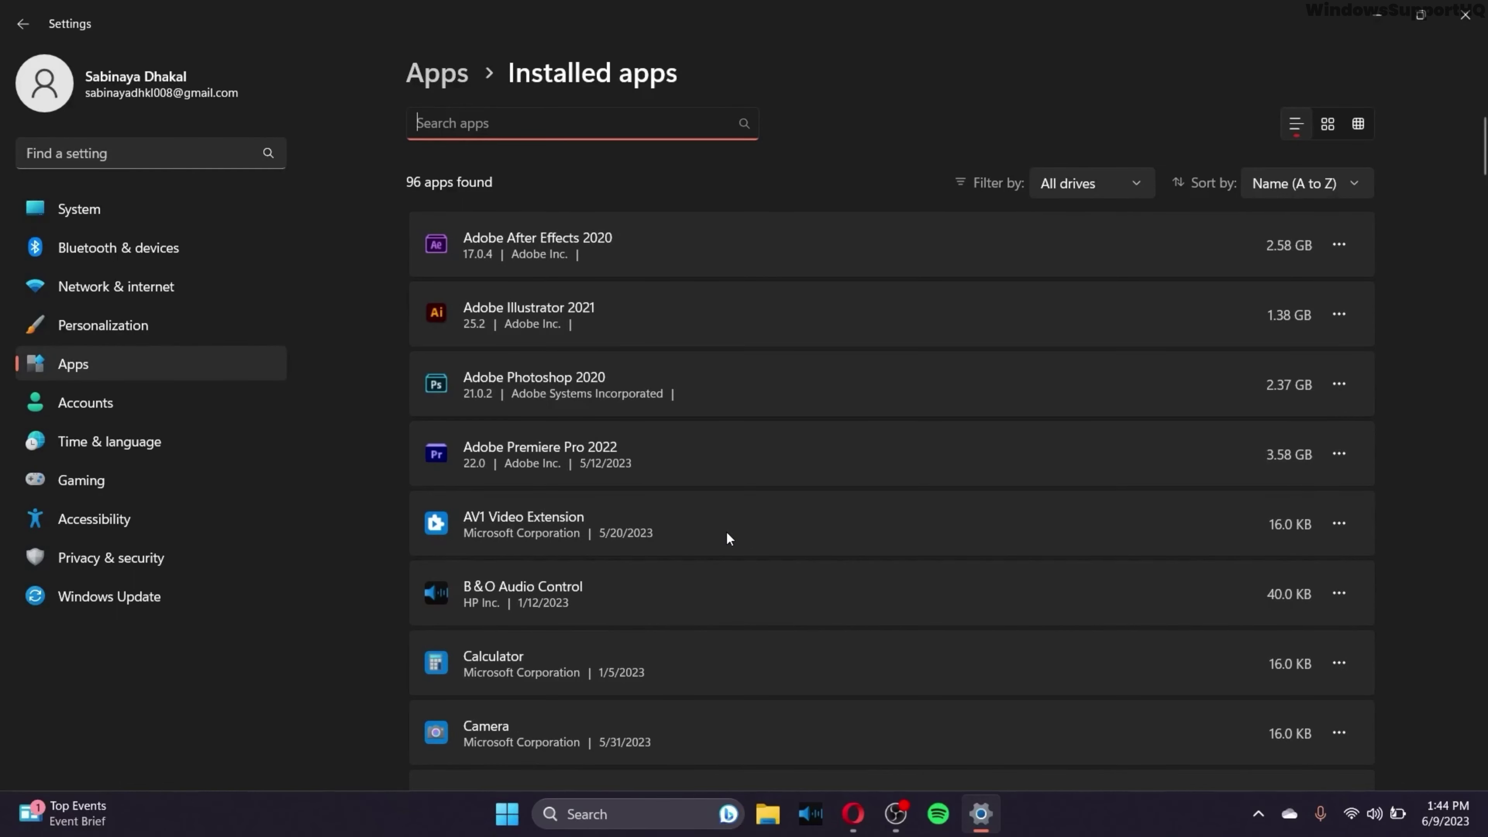
Scroll the installed apps, view HP Smart's '...' options, and return to the Apps overview.
scroll(726, 533, down, 10)
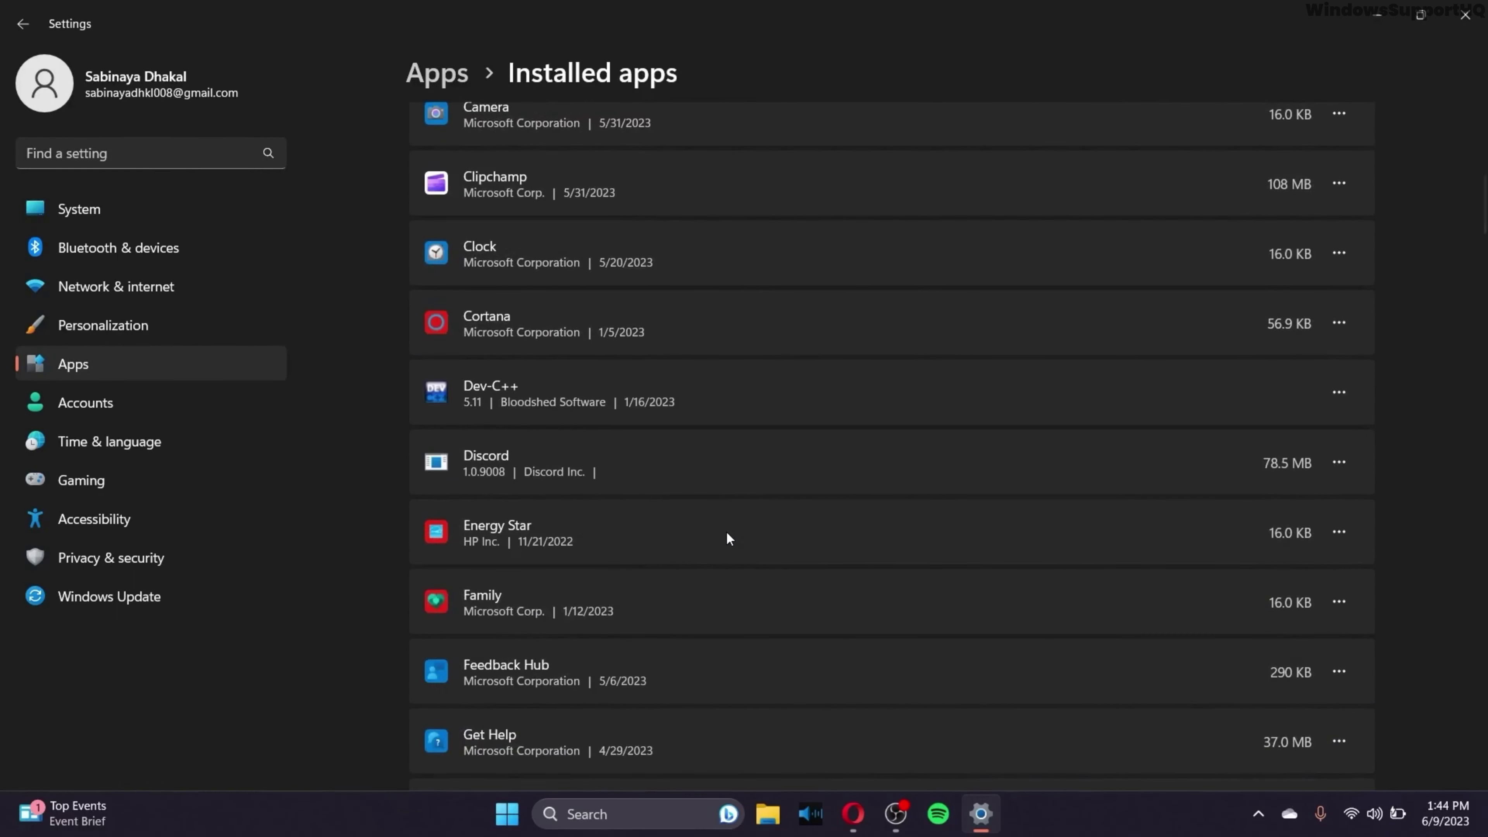
scroll(726, 533, down, 8)
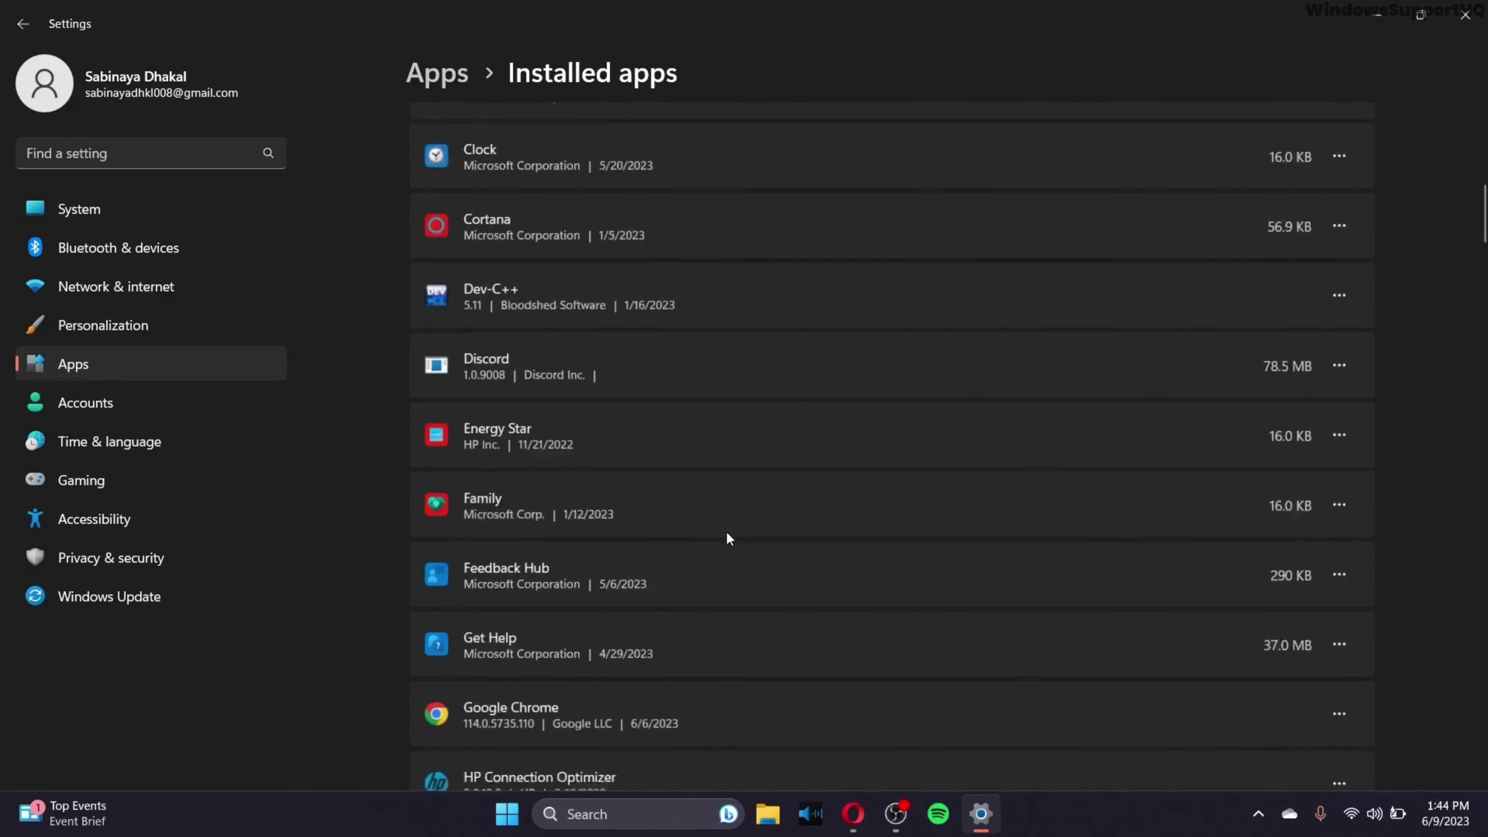
scroll(726, 533, down, 3)
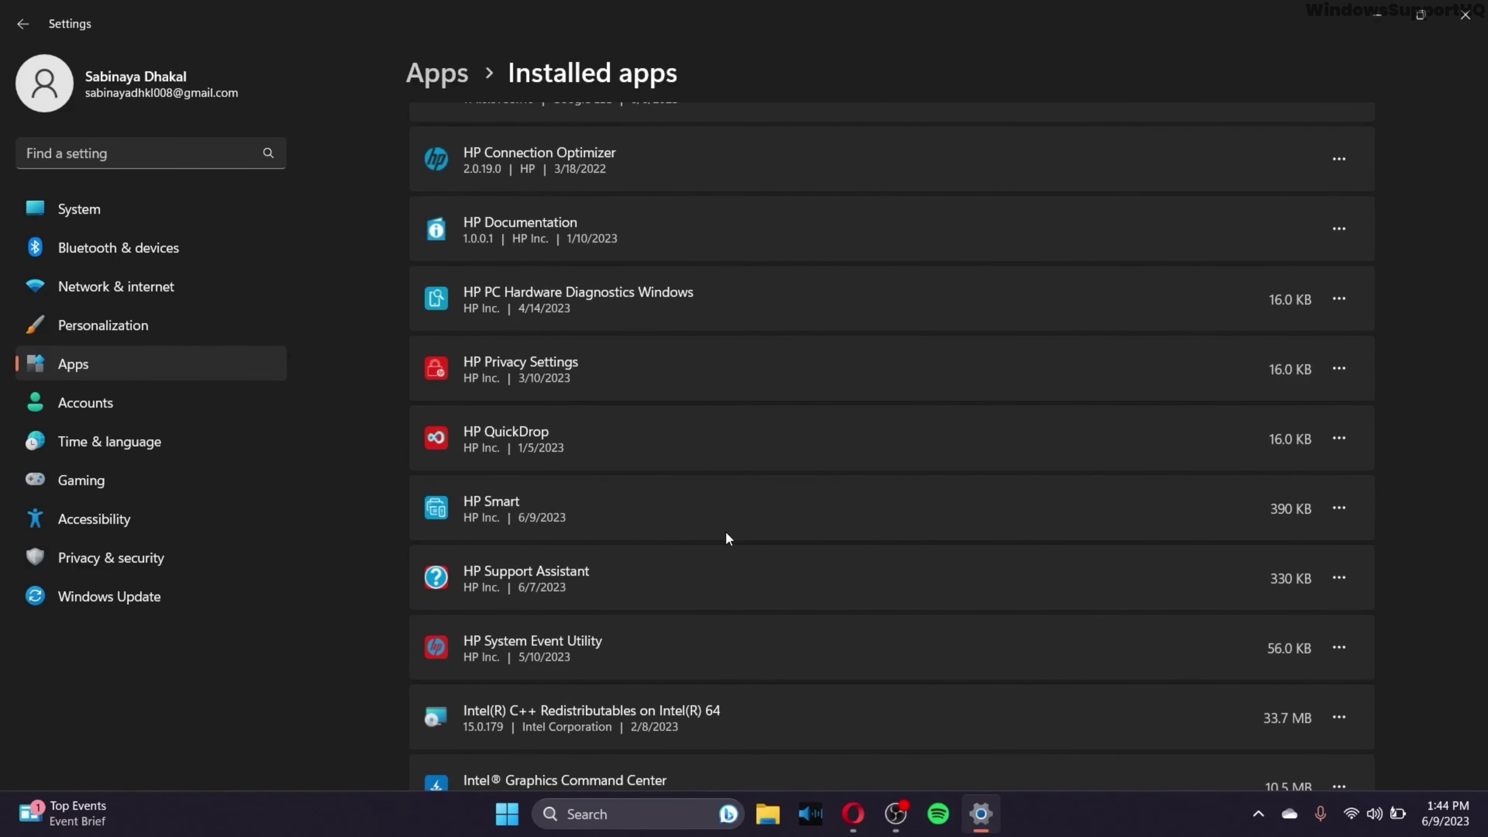
click(1339, 507)
click(187, 367)
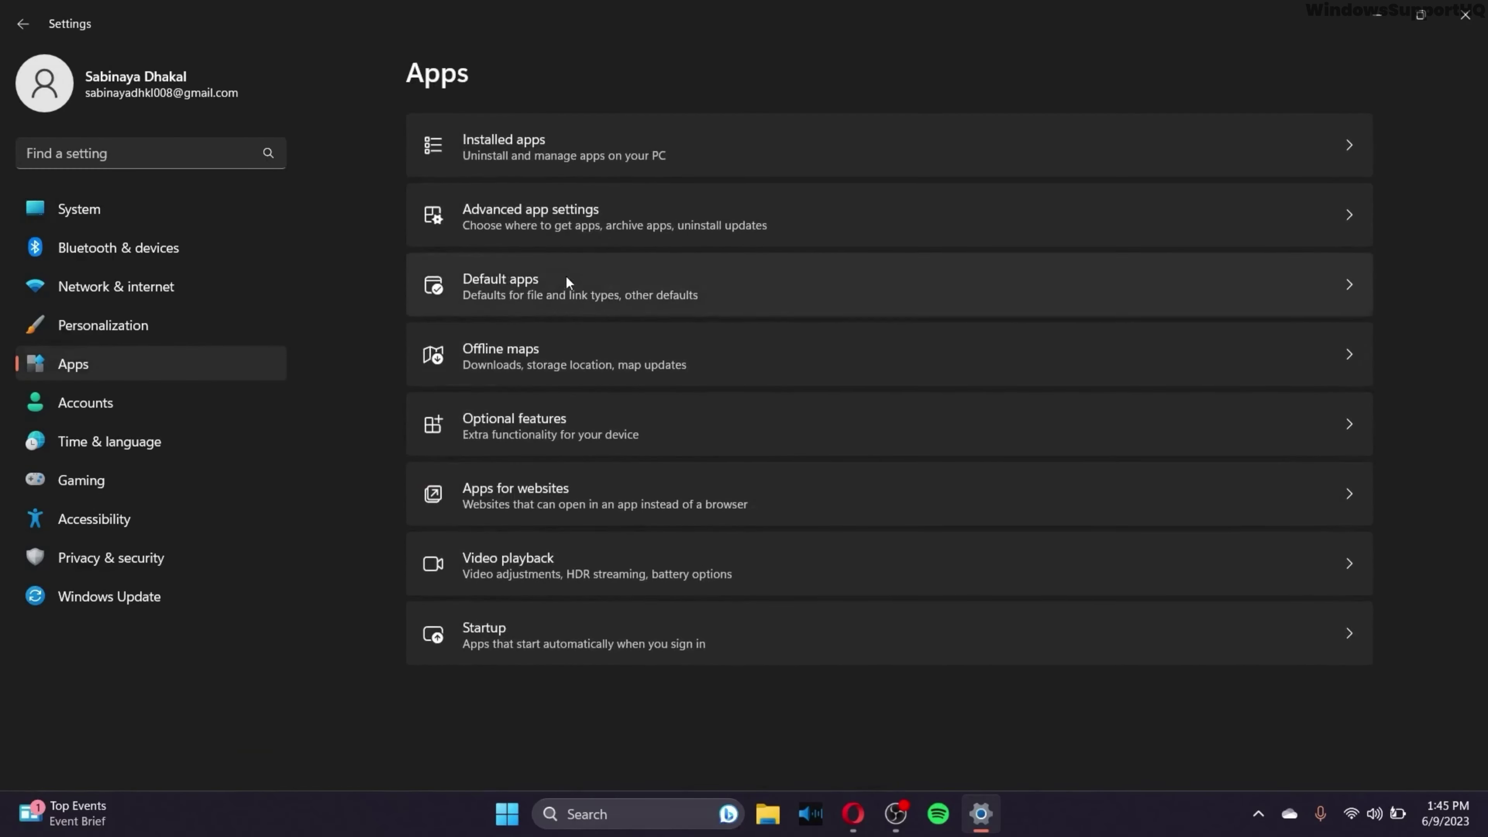
Review the Apps > Startup list of sign-in apps and their toggles.
click(714, 643)
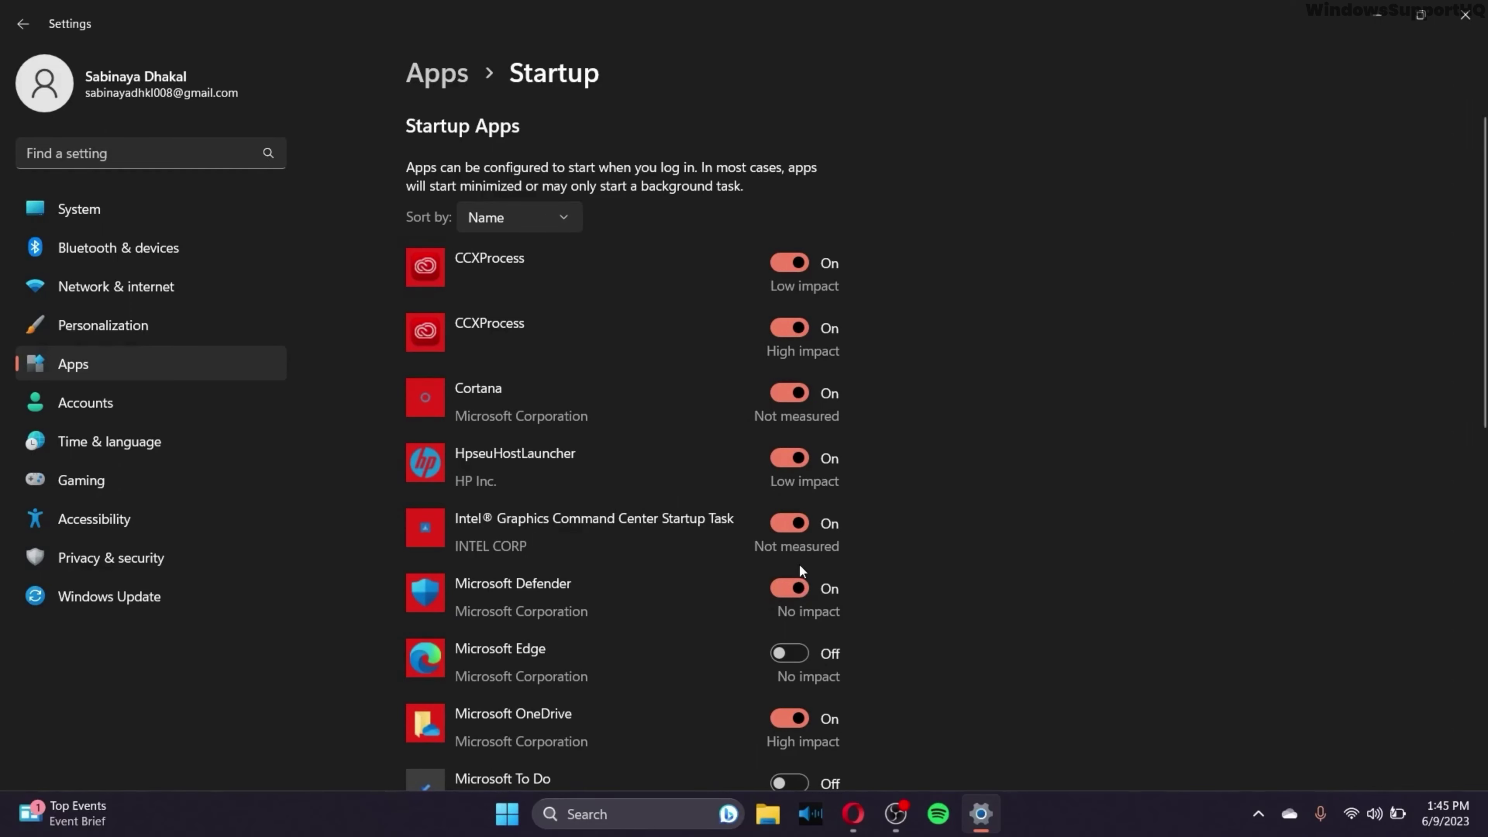
scroll(755, 416, down, 5)
scroll(751, 409, down, 2)
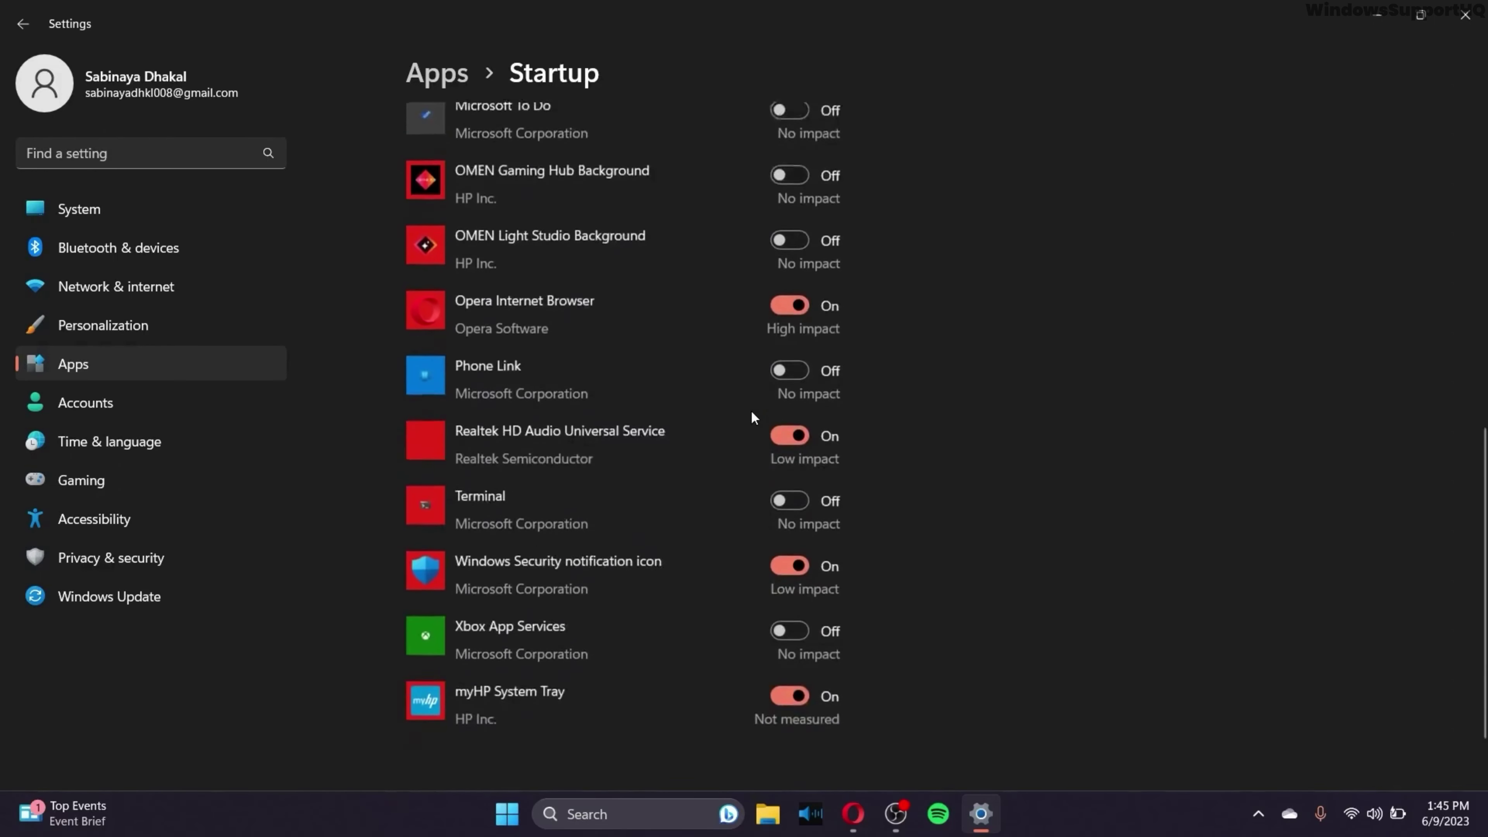
scroll(649, 481, up, 2)
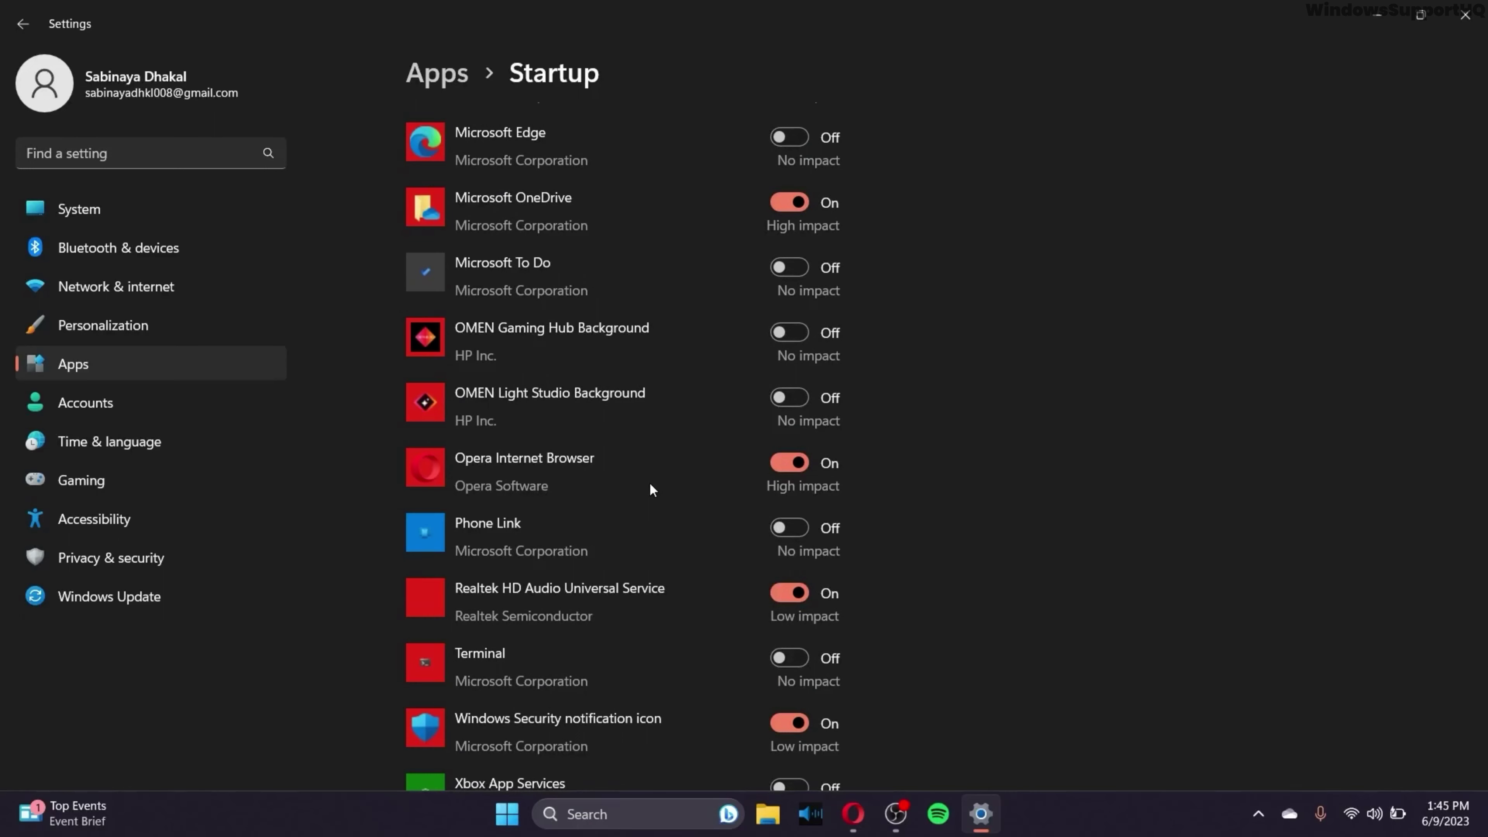
scroll(649, 482, up, 3)
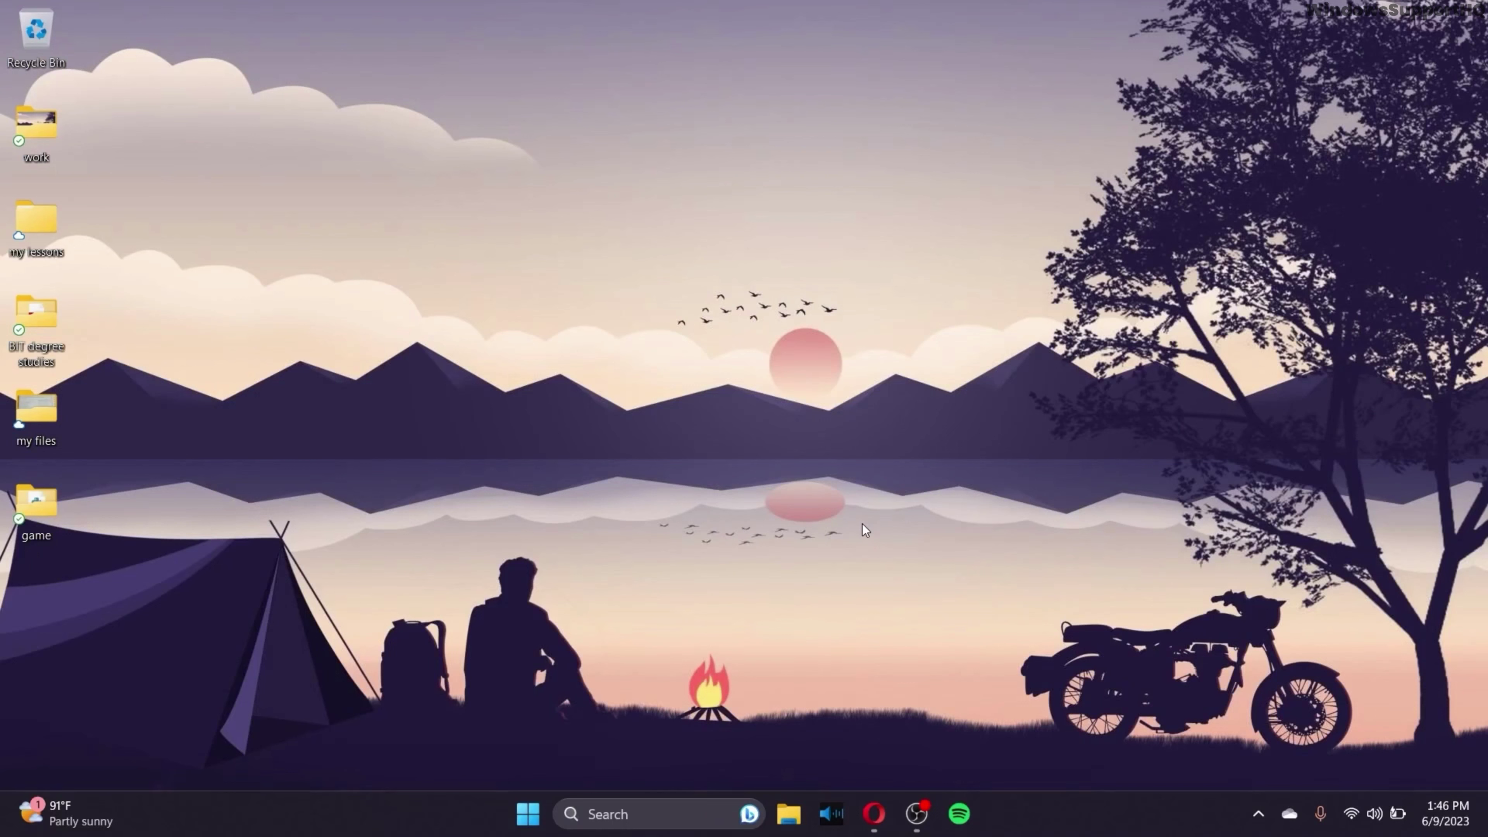
Run sysdm.cpl from the Run box to bring up System Properties.
key(super)
key(super)
key(super+r)
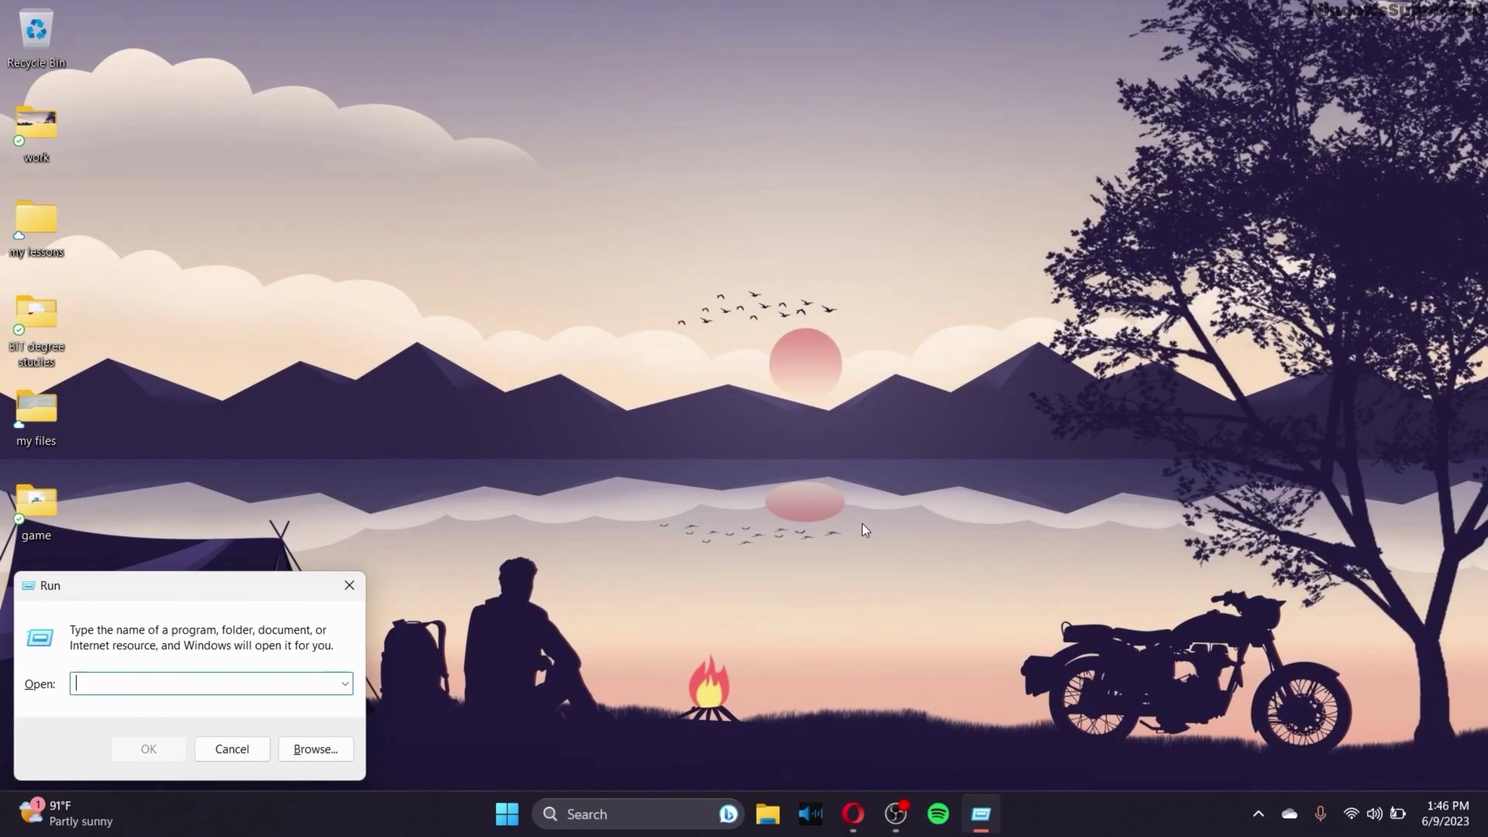
text(sysdm.cpl)
key(Return)
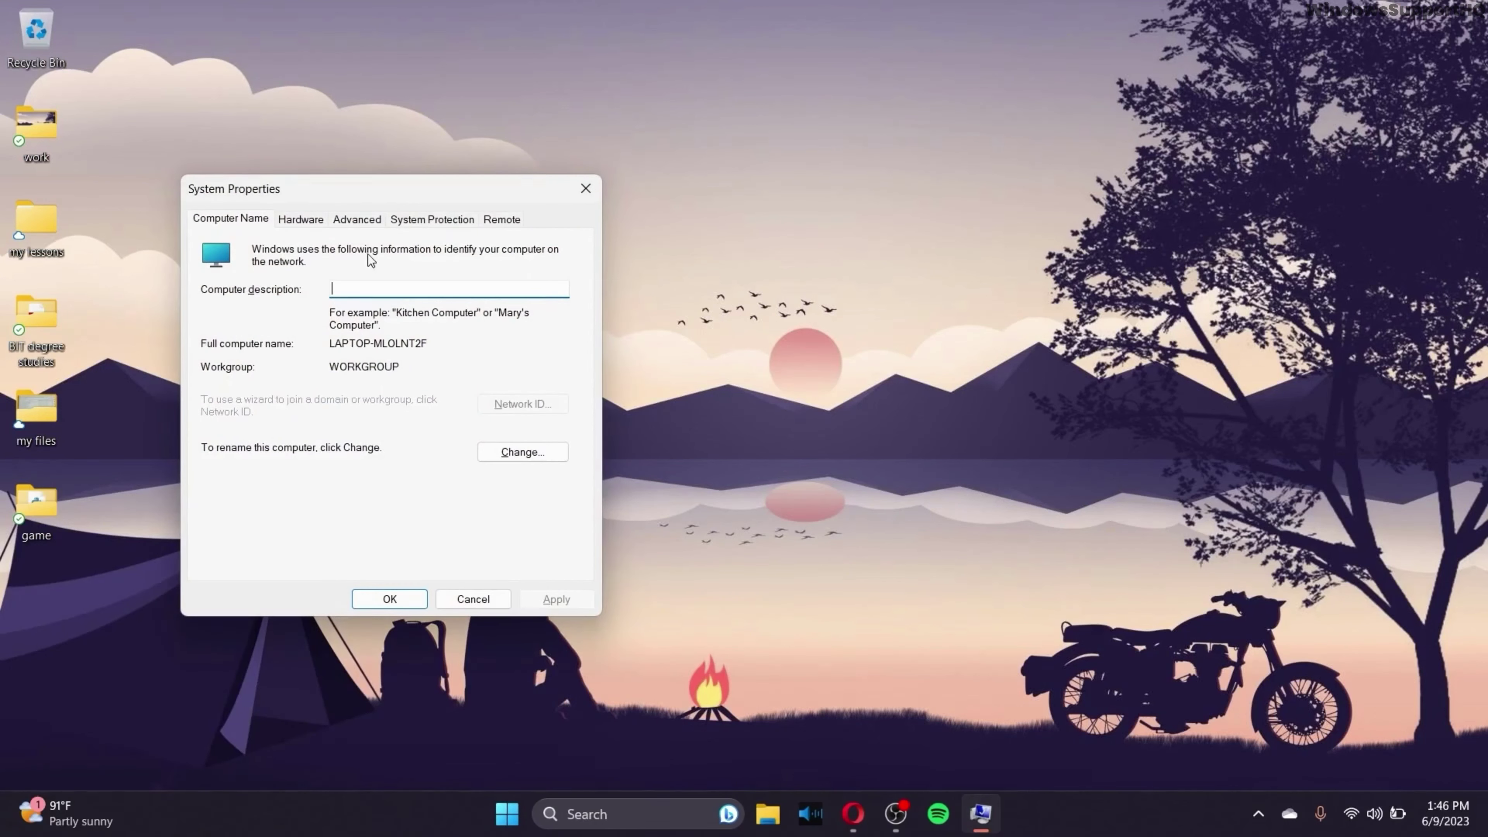
Set Advanced > Performance visual effects to Adjust for best performance and close the dialogs.
click(370, 227)
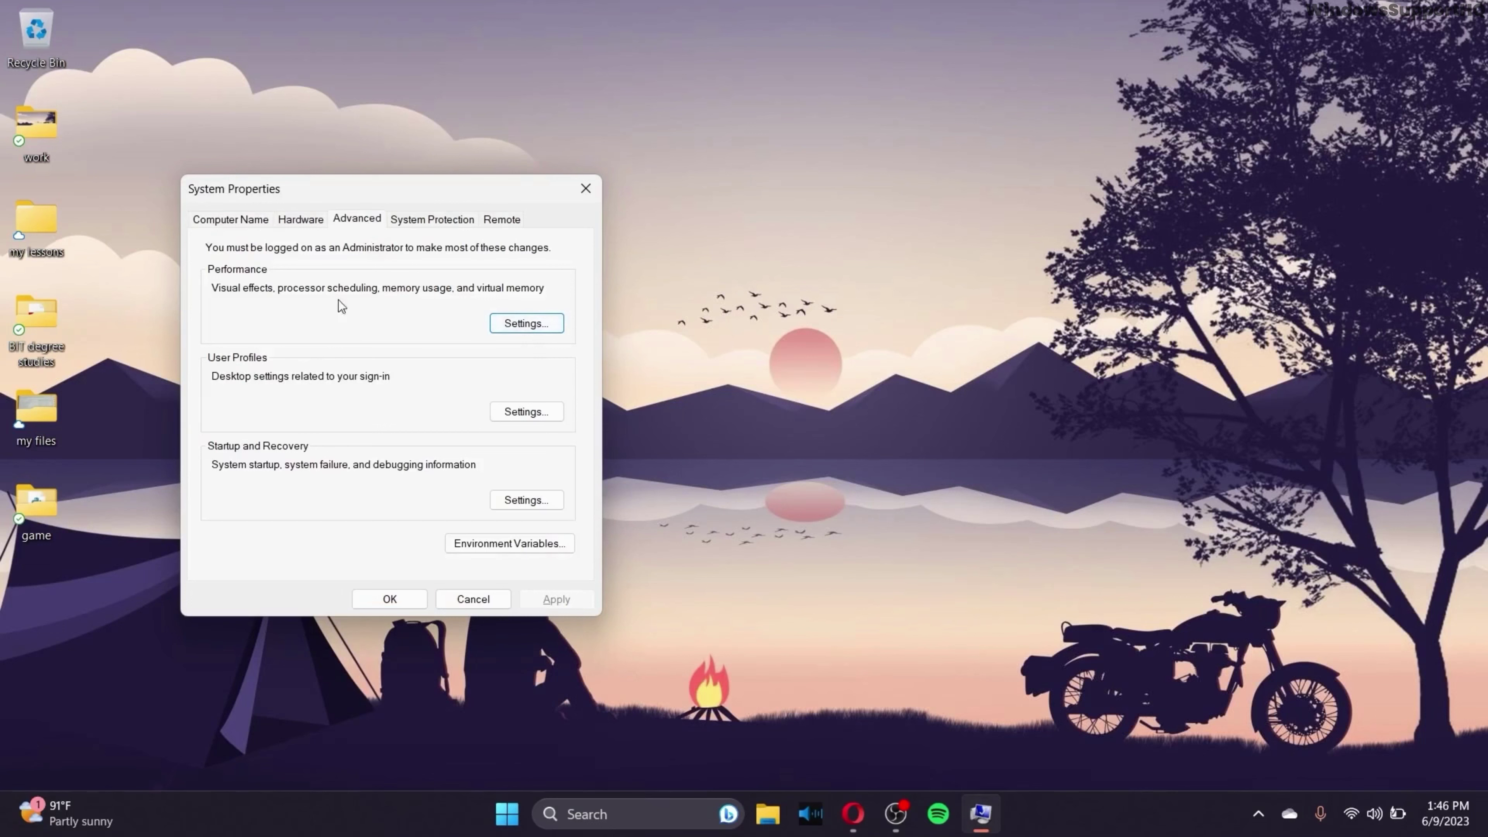
click(521, 325)
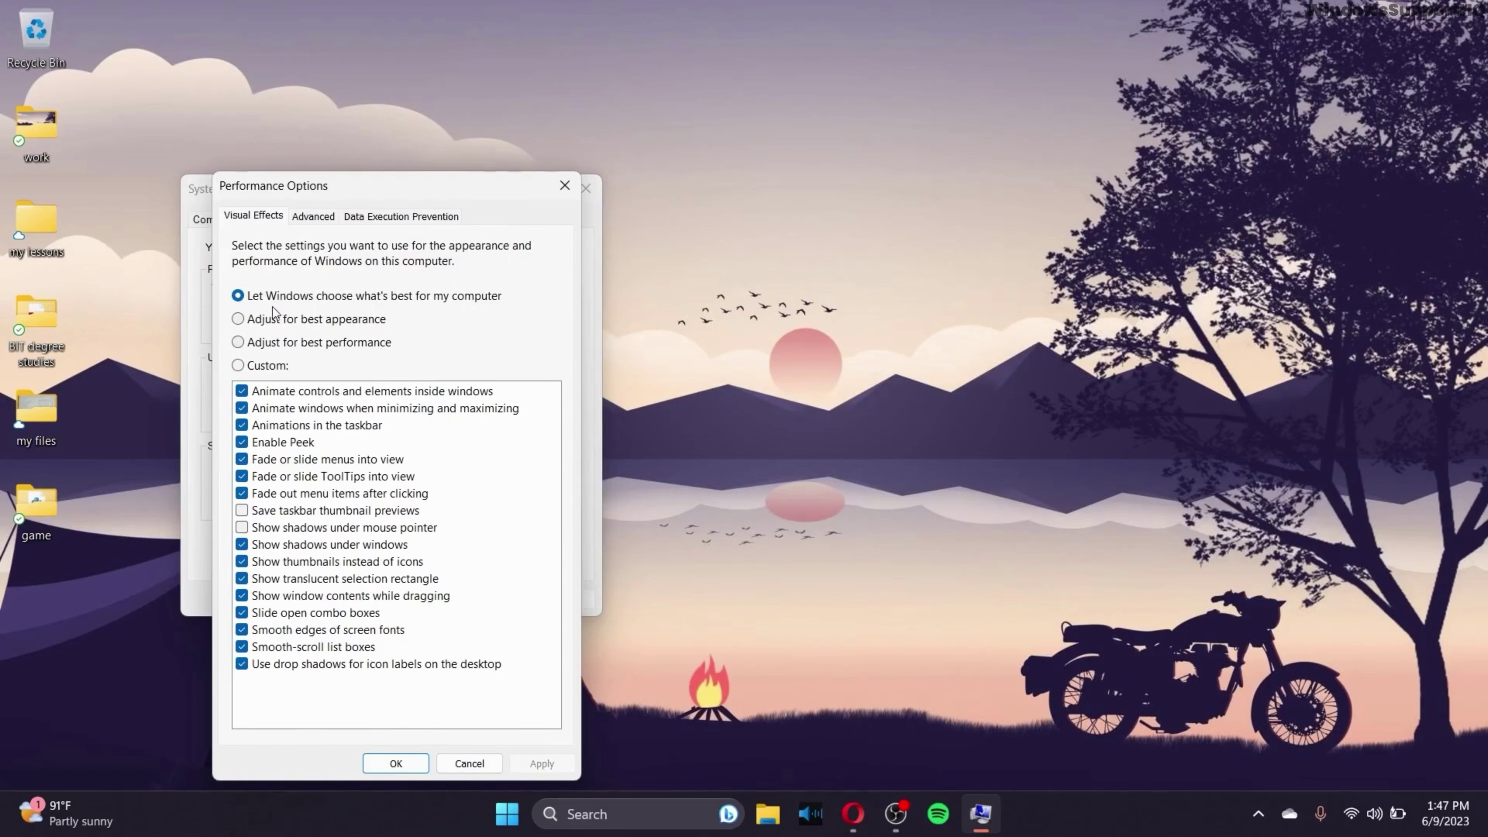
click(238, 343)
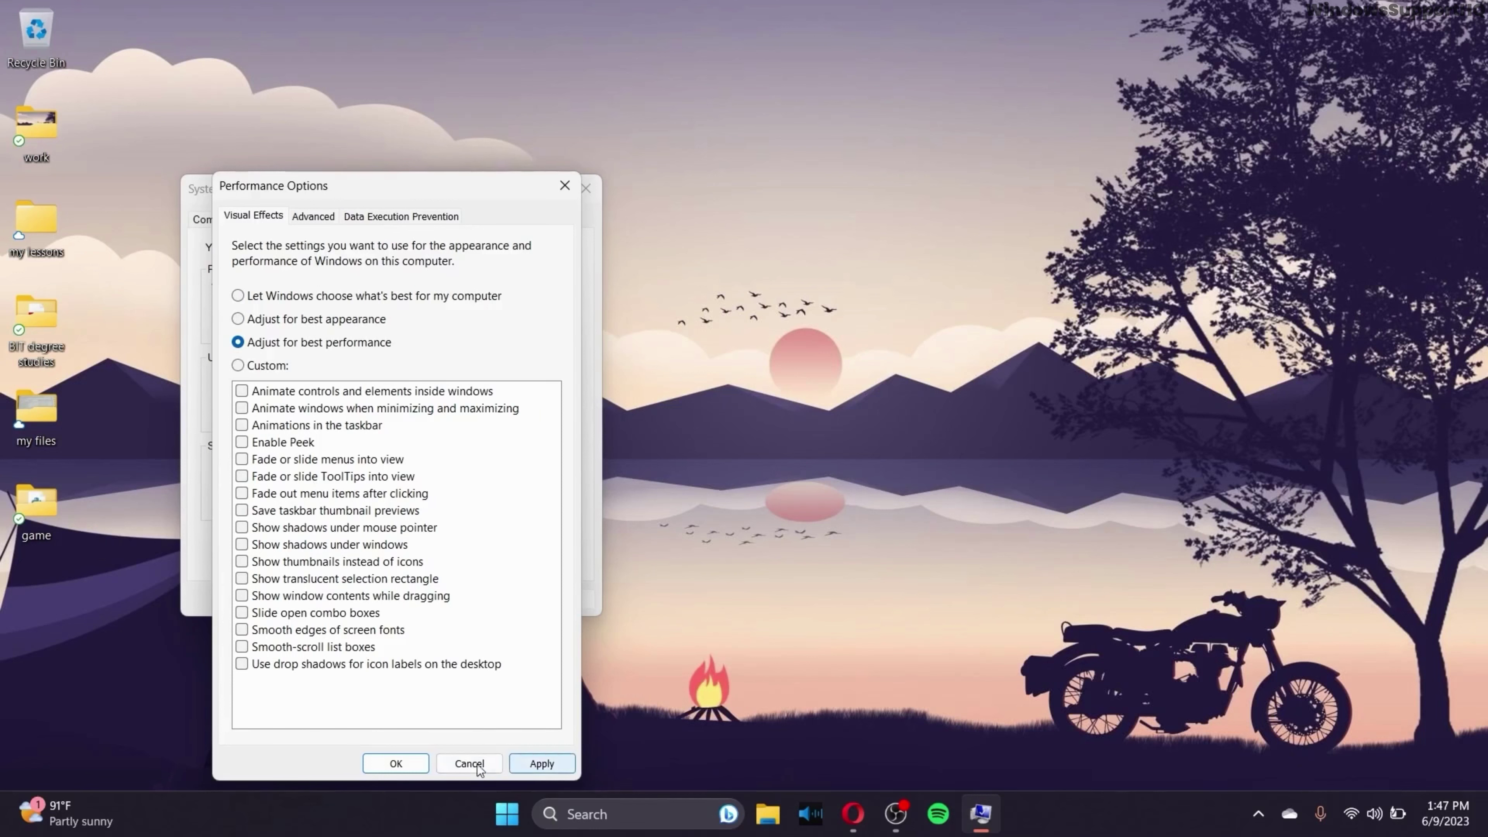
click(415, 763)
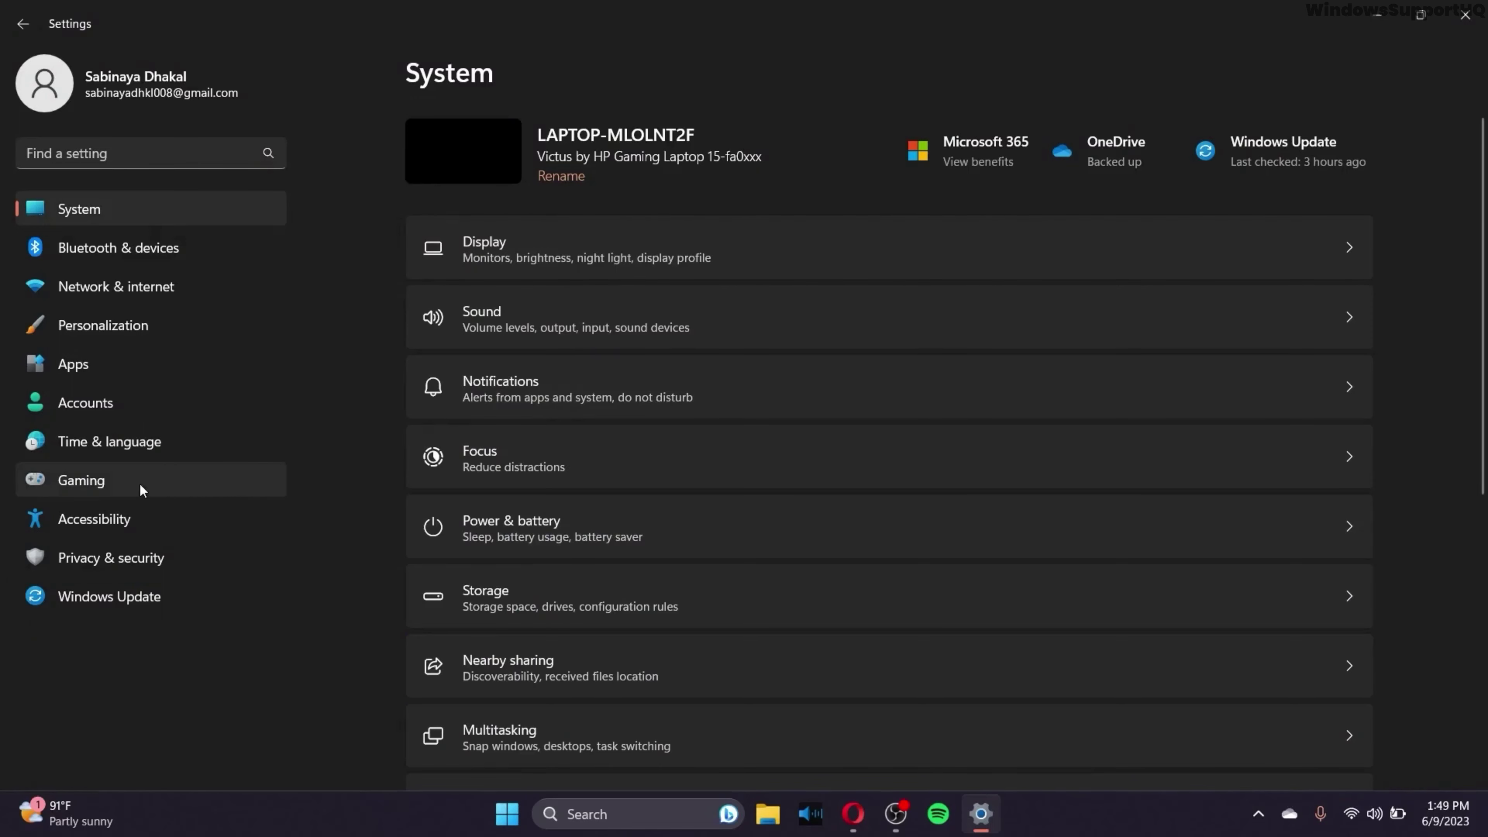
Turn Off opening Xbox Game Bar with a controller button under Gaming > Xbox Game Bar.
click(118, 485)
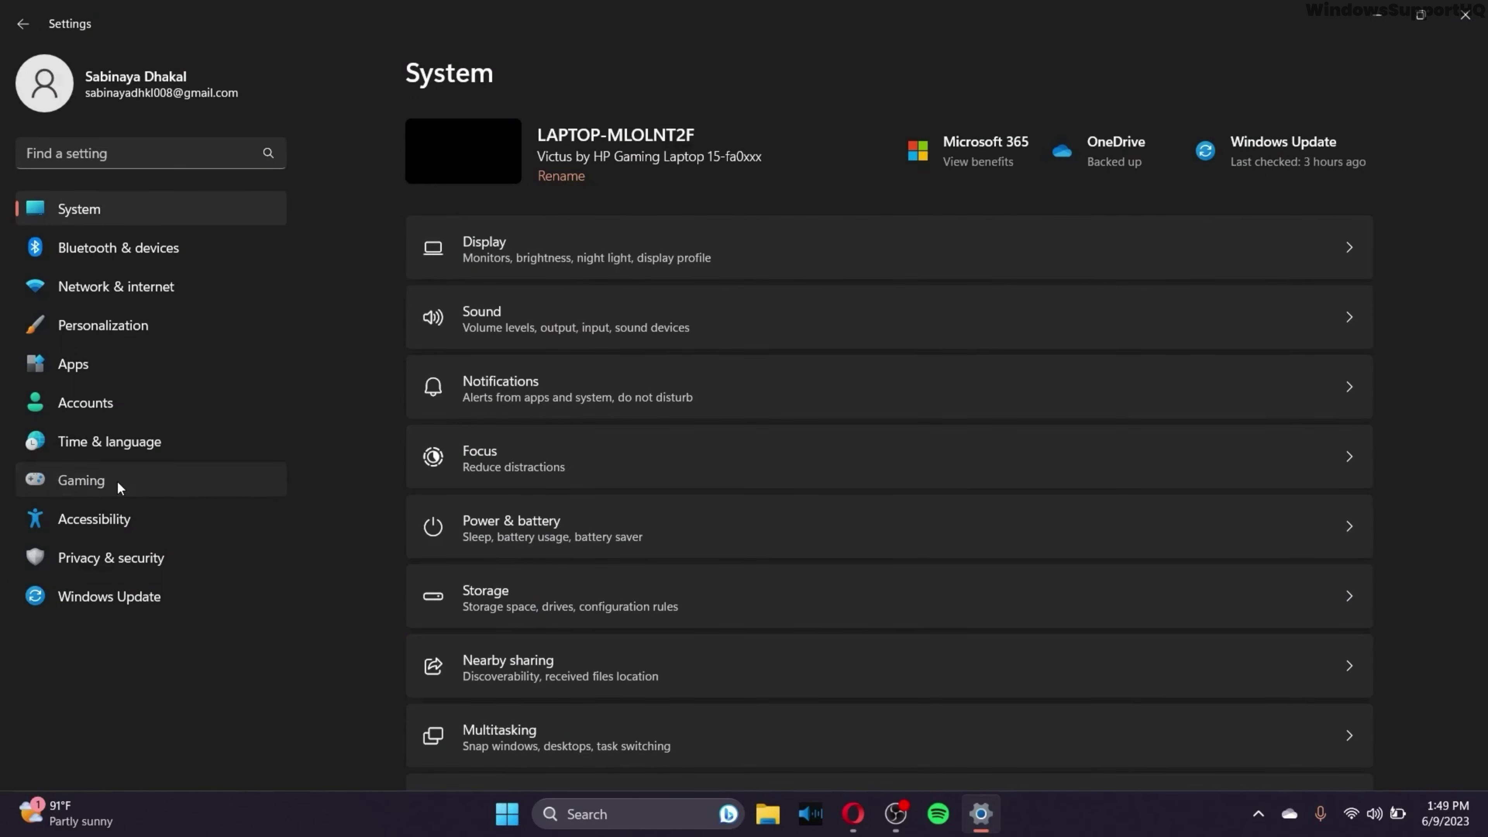
click(467, 146)
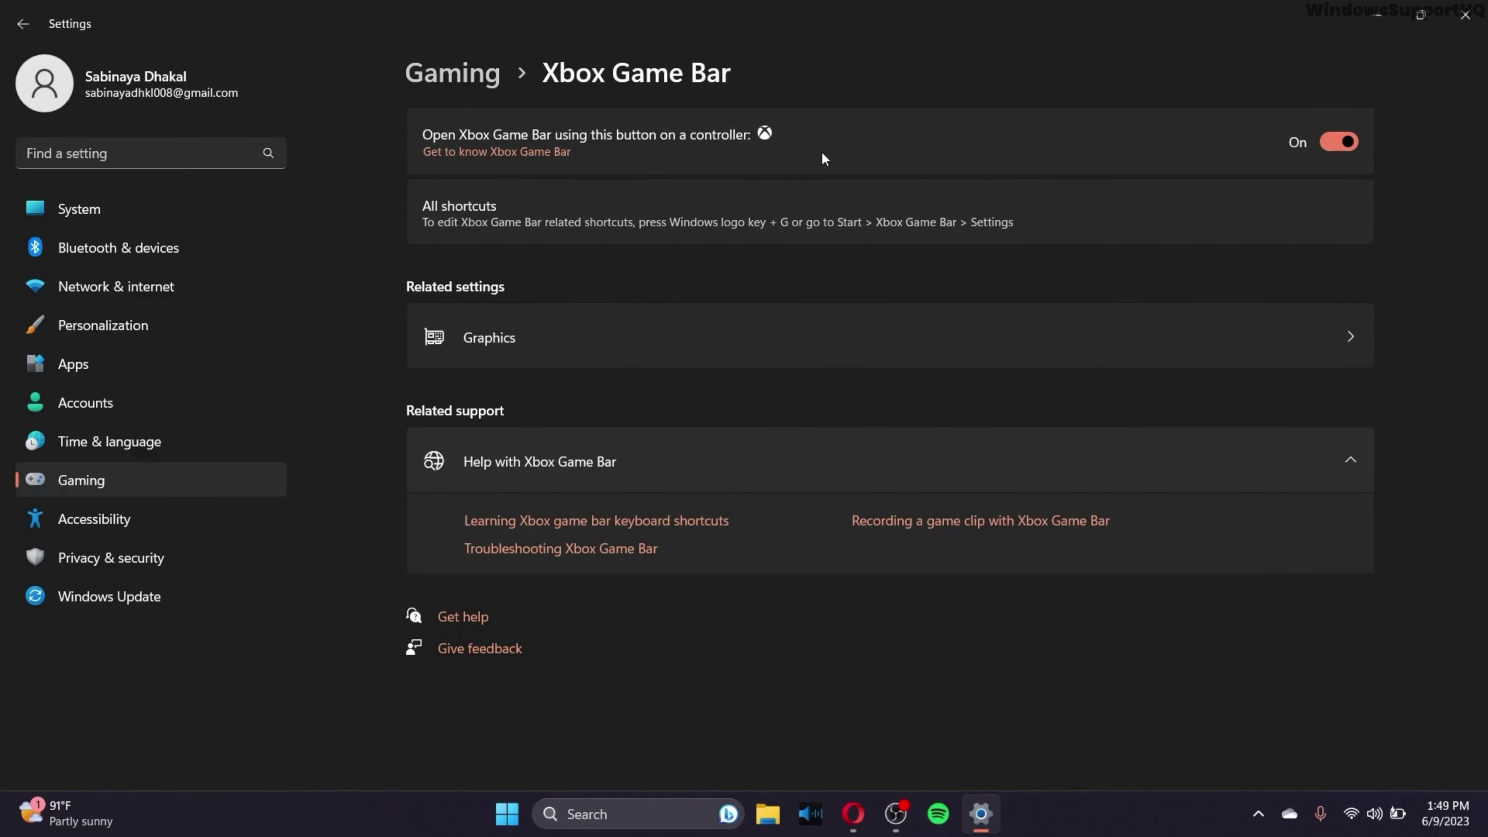
click(1340, 139)
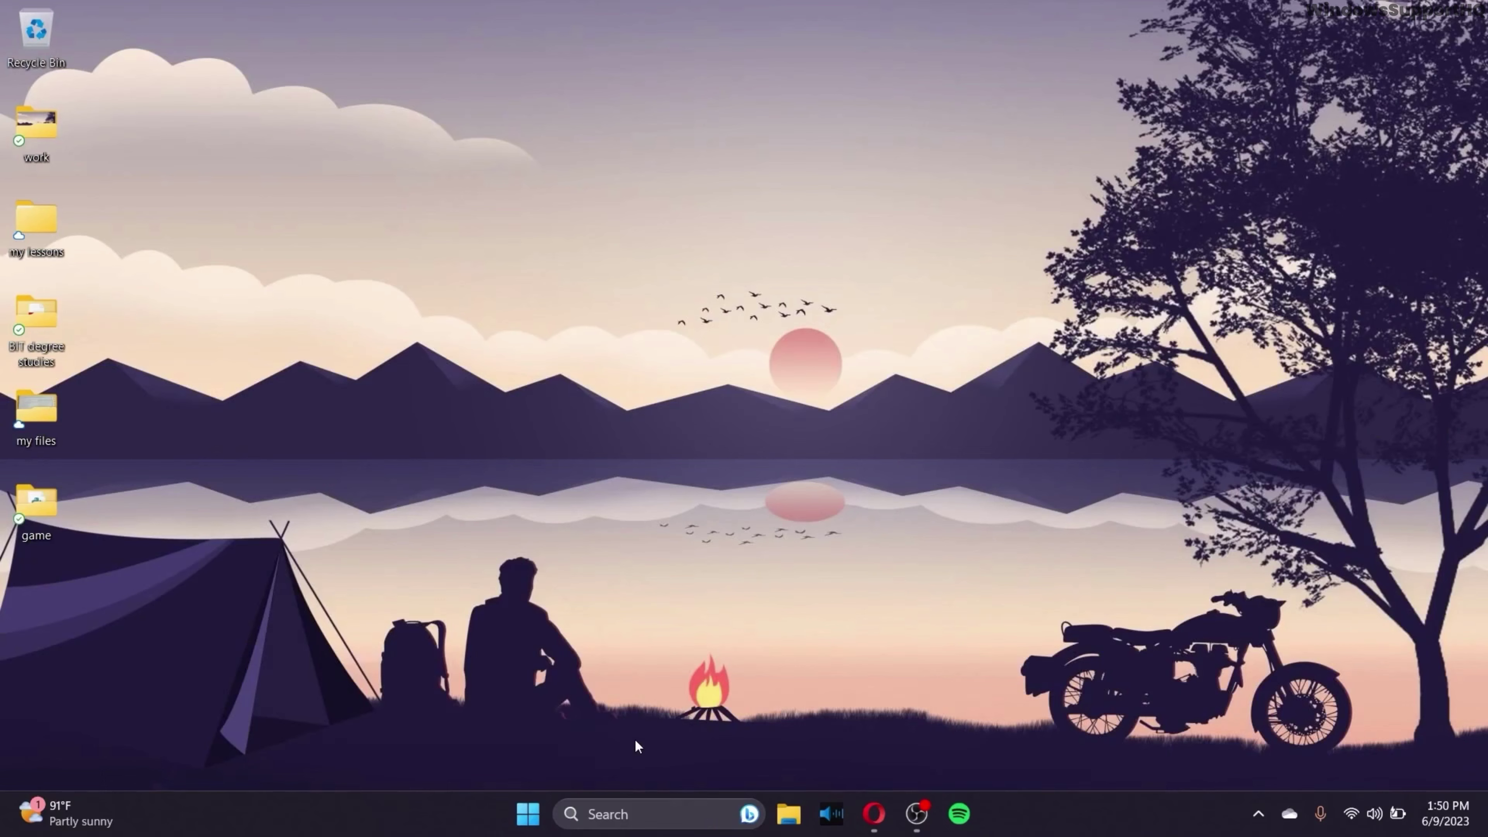
Launch Services by searching 'services' and scroll through the service list.
click(631, 812)
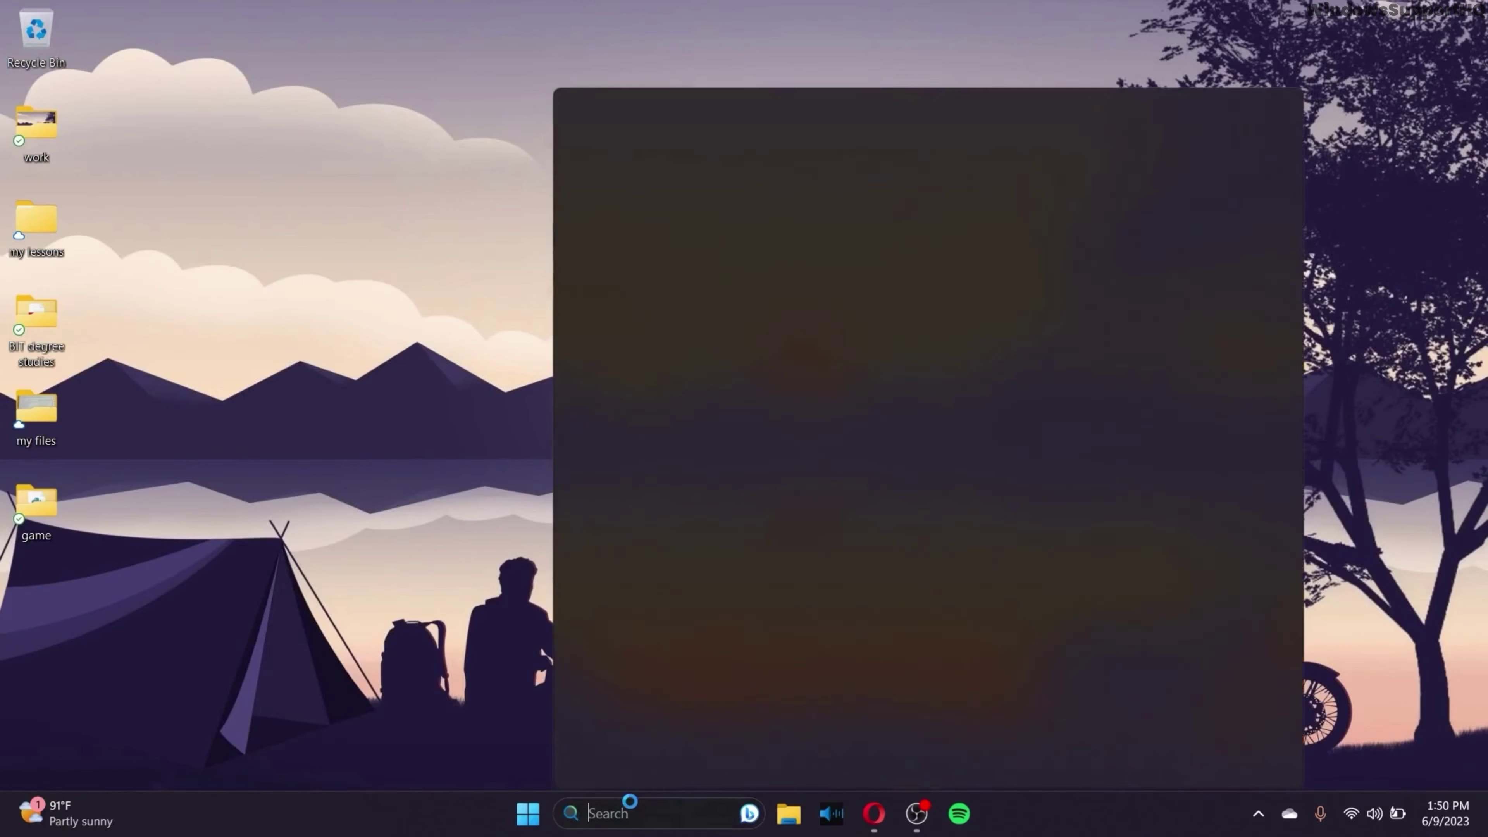
text(services)
key(Return)
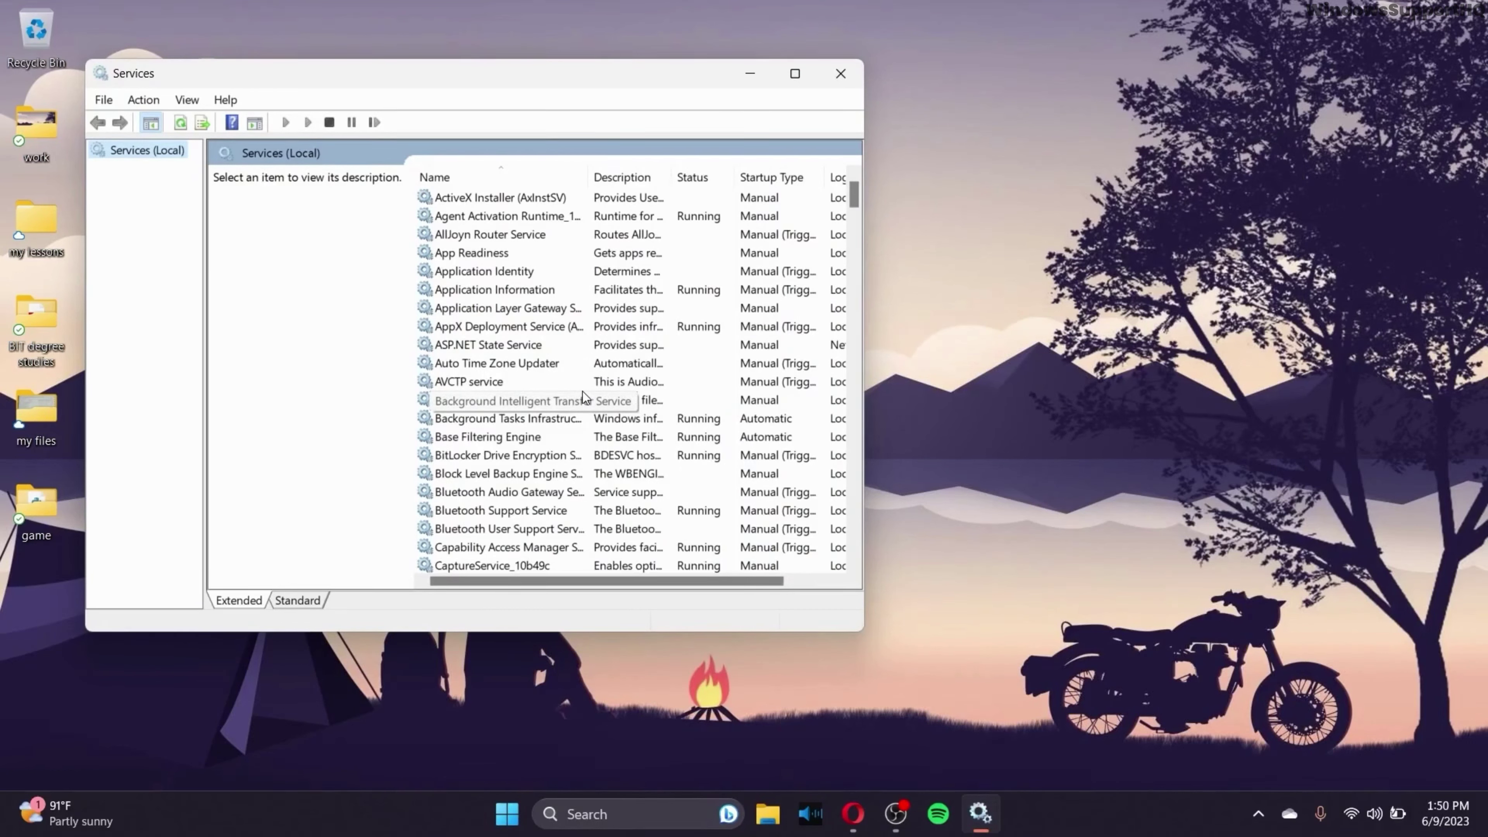
scroll(582, 391, down, 8)
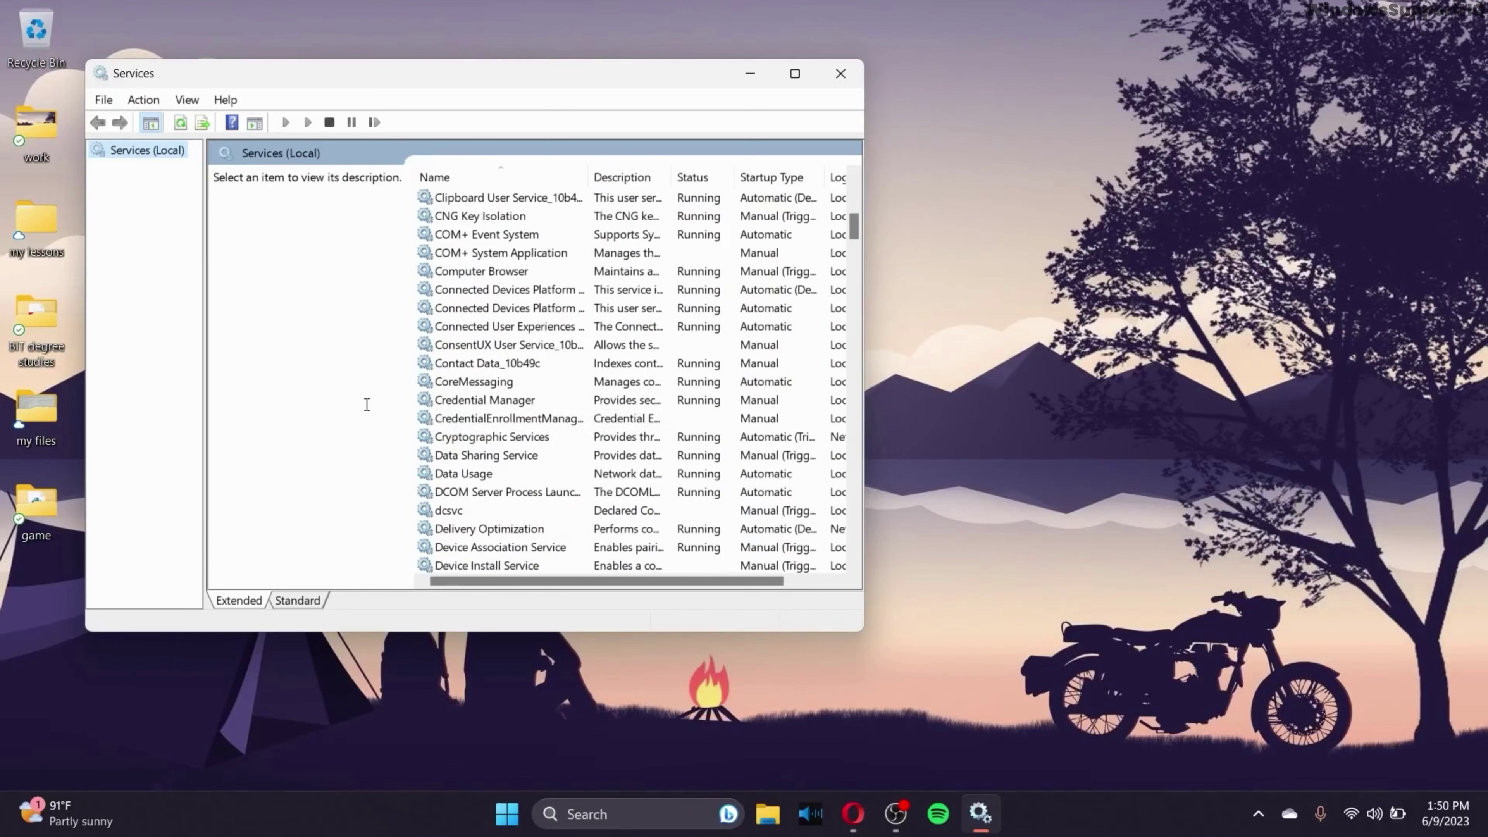
scroll(519, 459, down, 8)
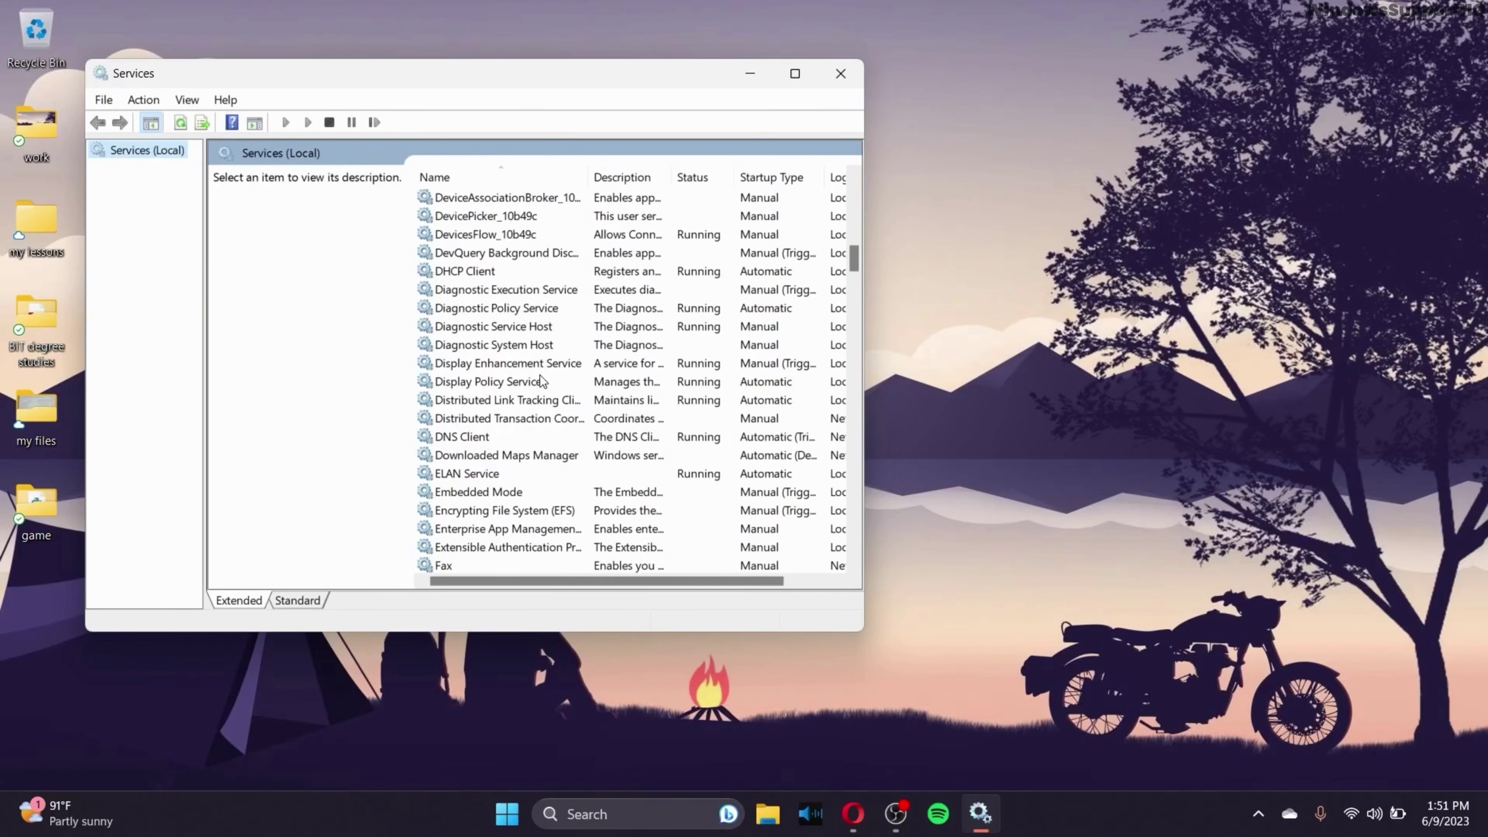
scroll(539, 374, up, 6)
scroll(539, 375, down, 5)
scroll(540, 378, down, 1)
Inspect the Downloaded Maps Manager properties and its startup type choices without changing them.
right_click(558, 452)
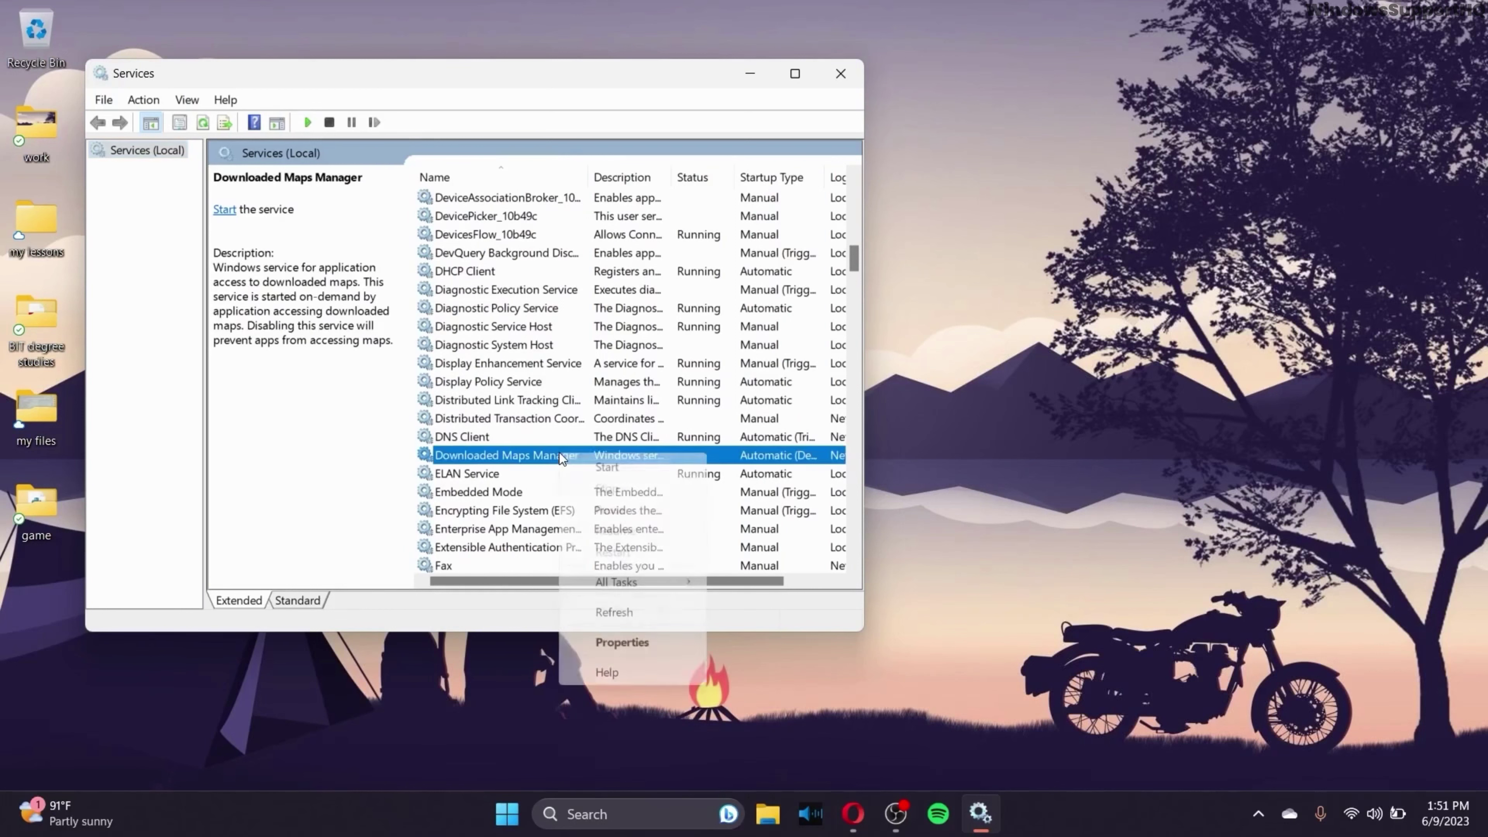
click(618, 639)
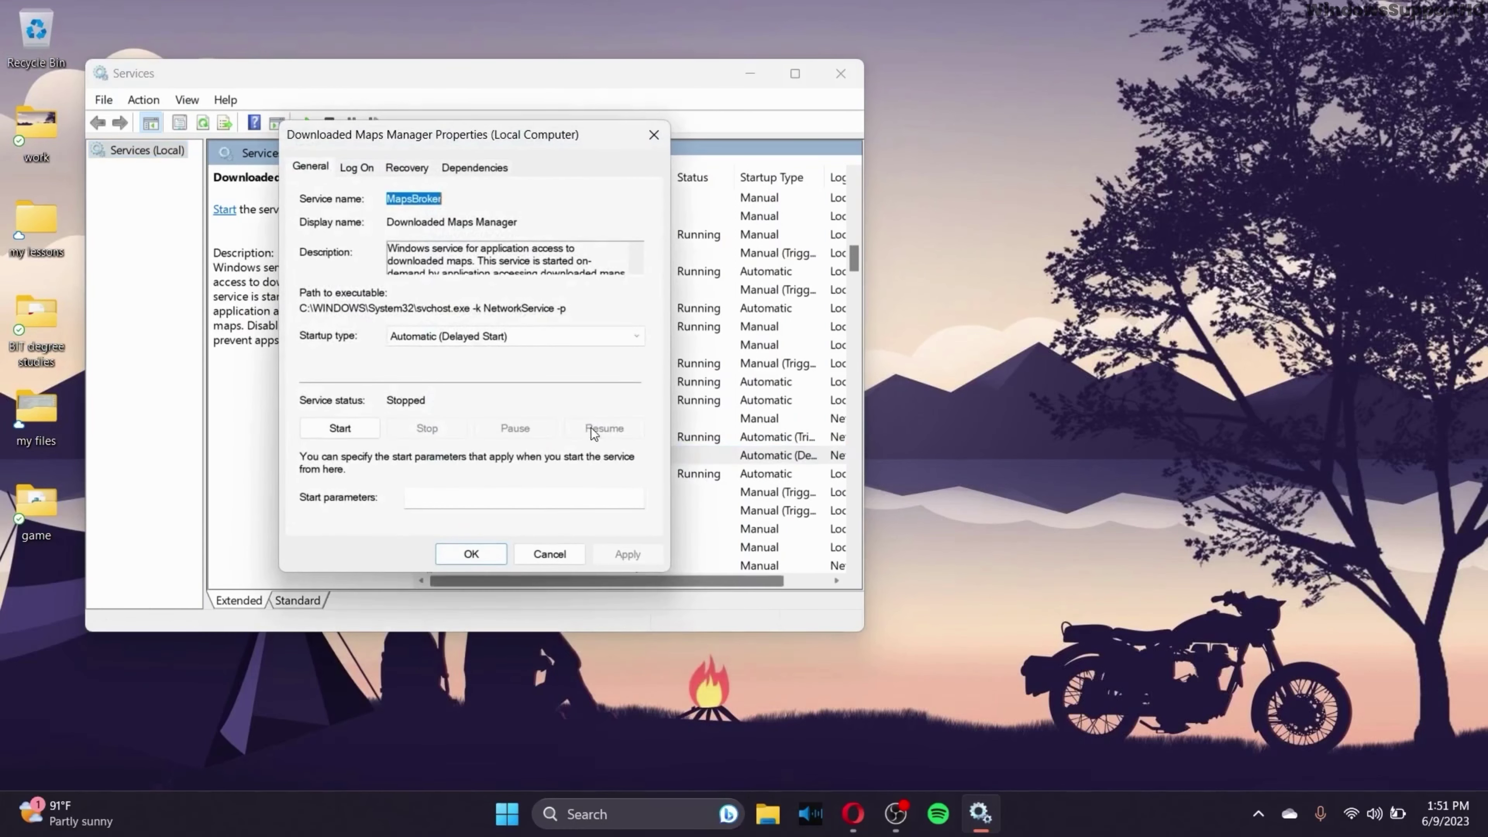
click(482, 340)
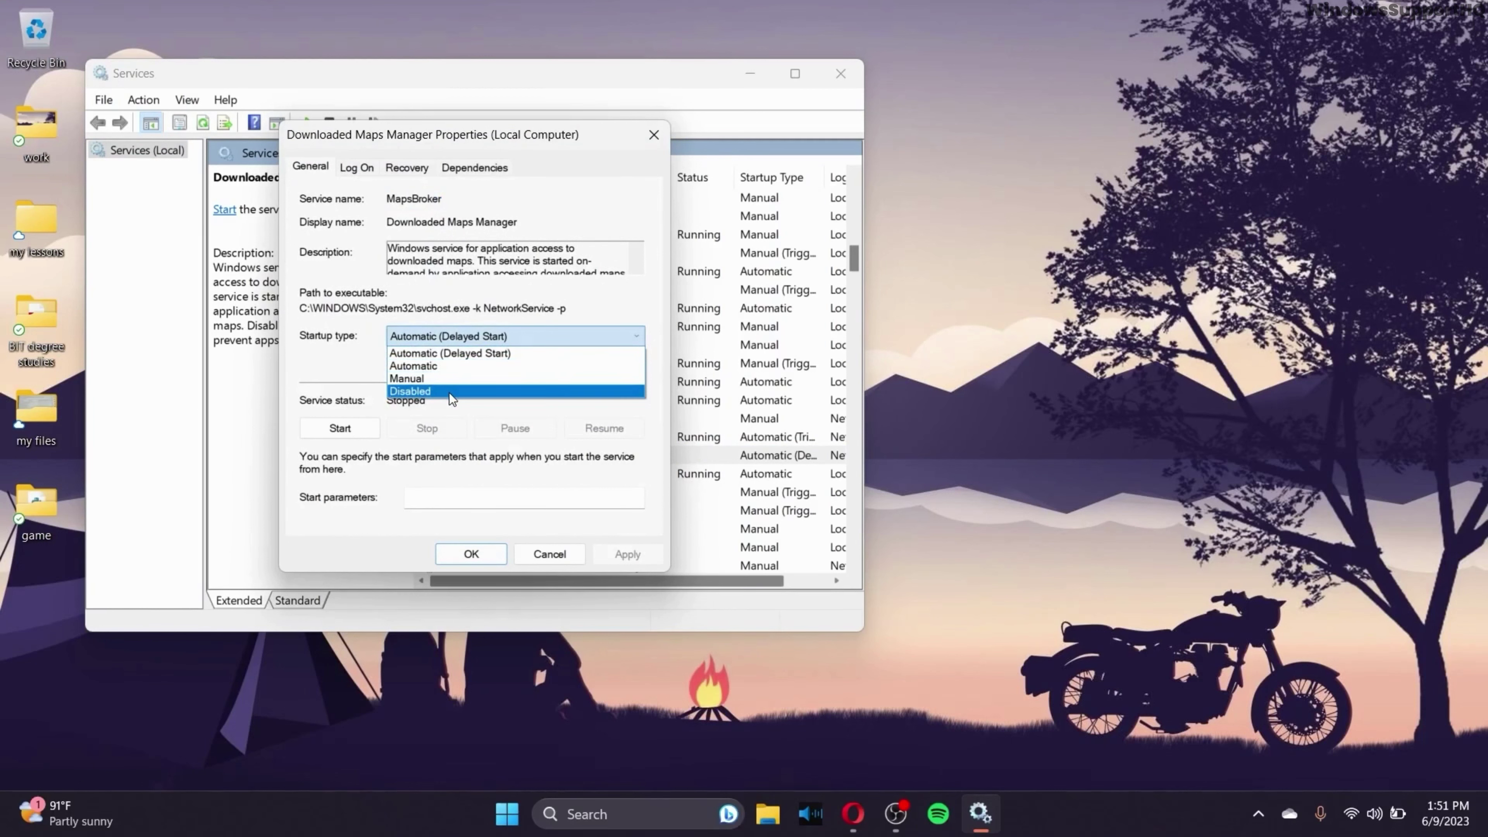
key(Escape)
key(Escape)
Look at the Fax service's actions, leaving it Manual and stopped, then close Services.
scroll(559, 428, down, 2)
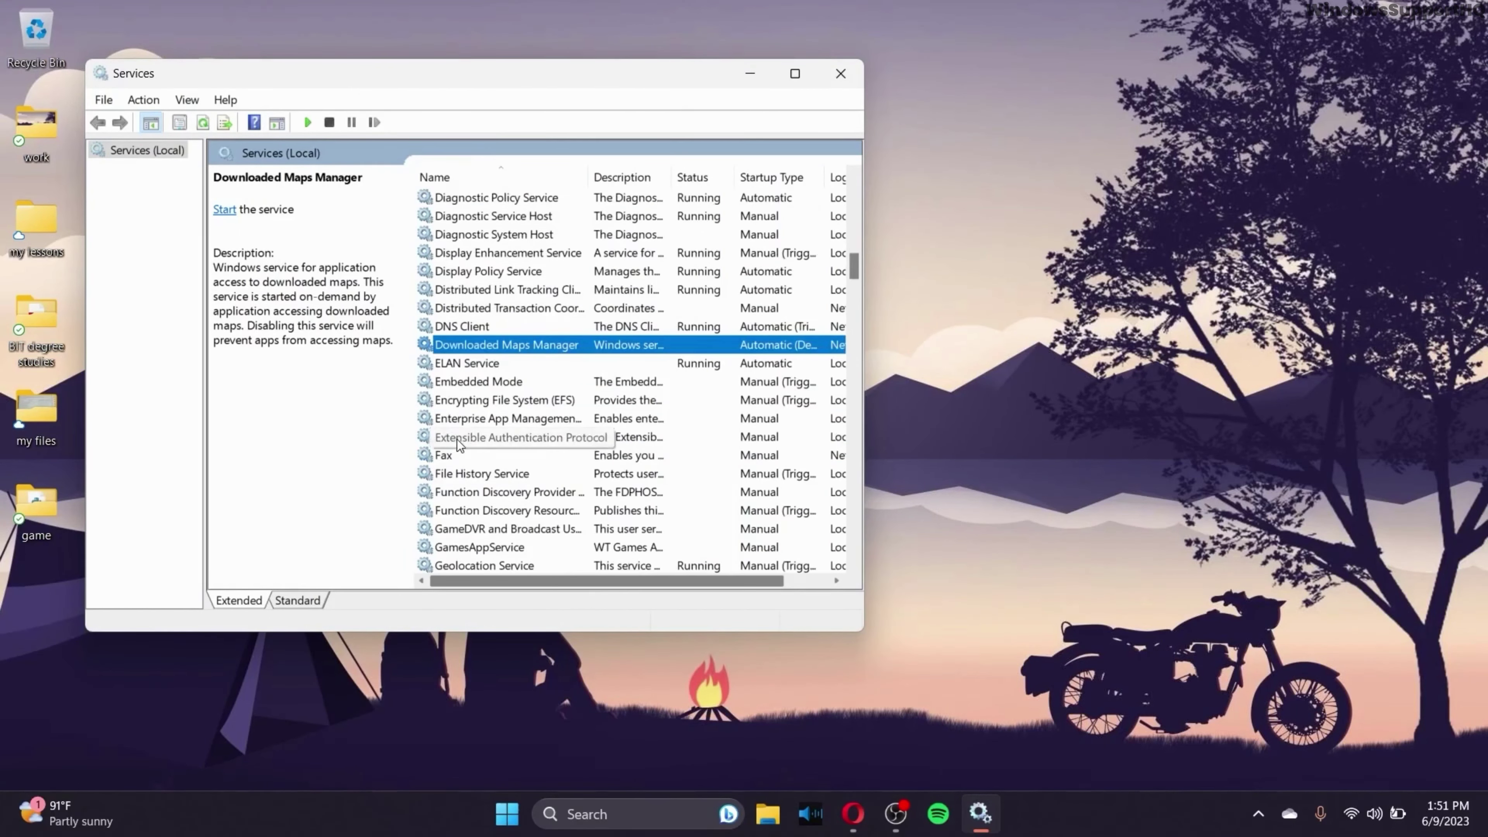
click(454, 454)
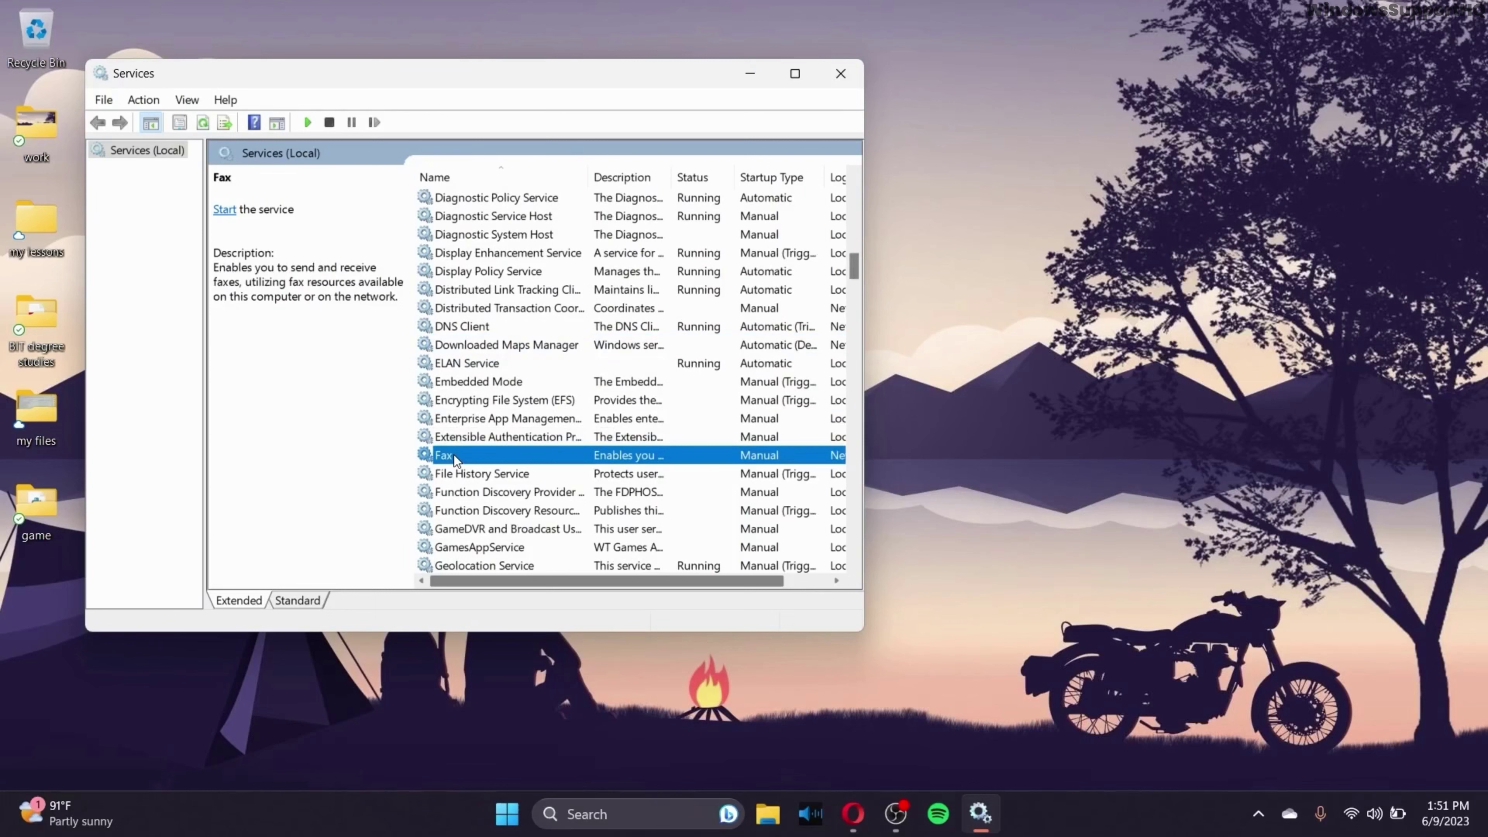
right_click(453, 454)
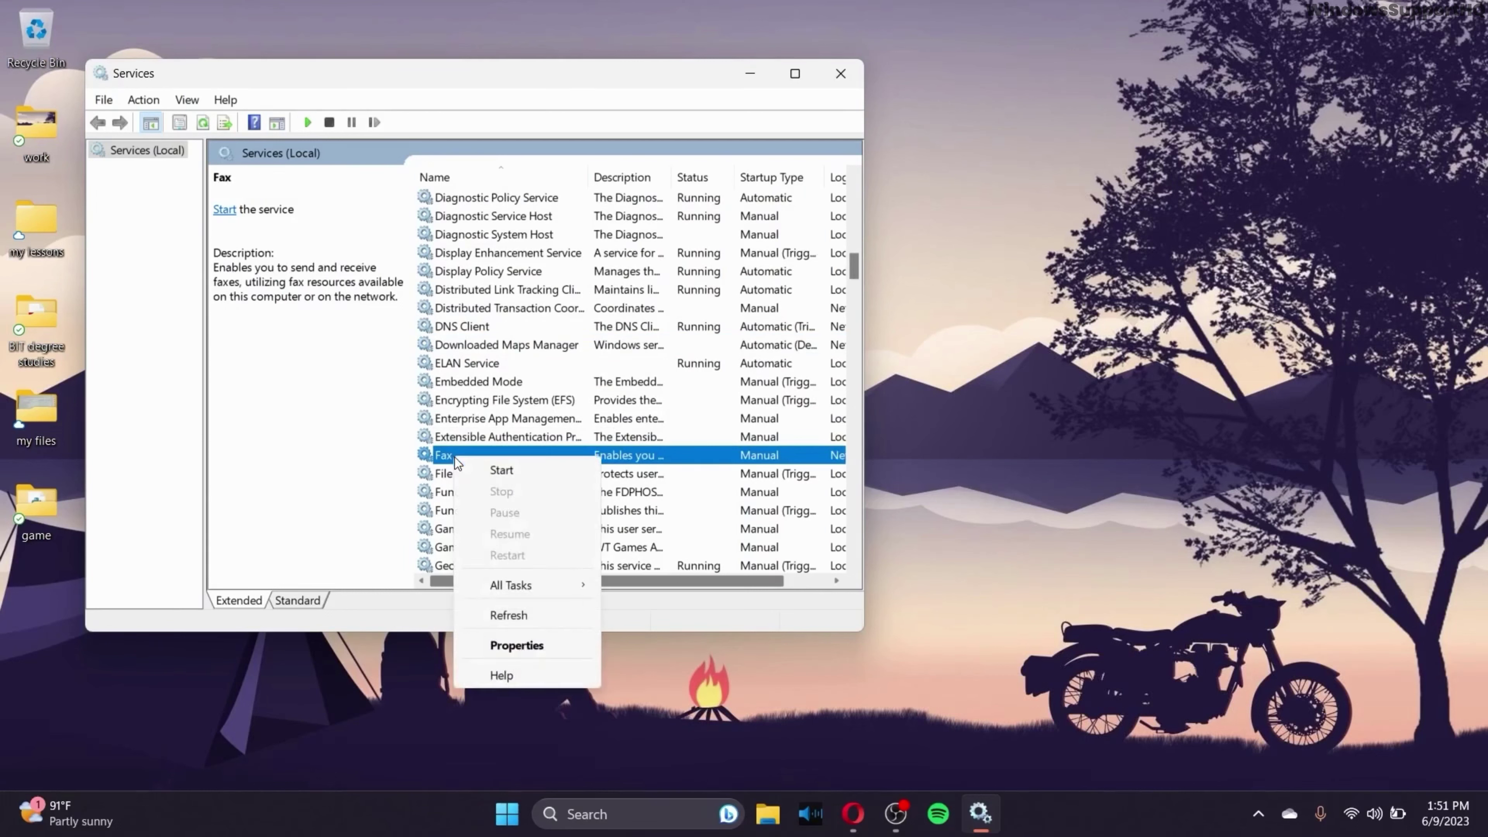
click(410, 476)
scroll(566, 463, down, 5)
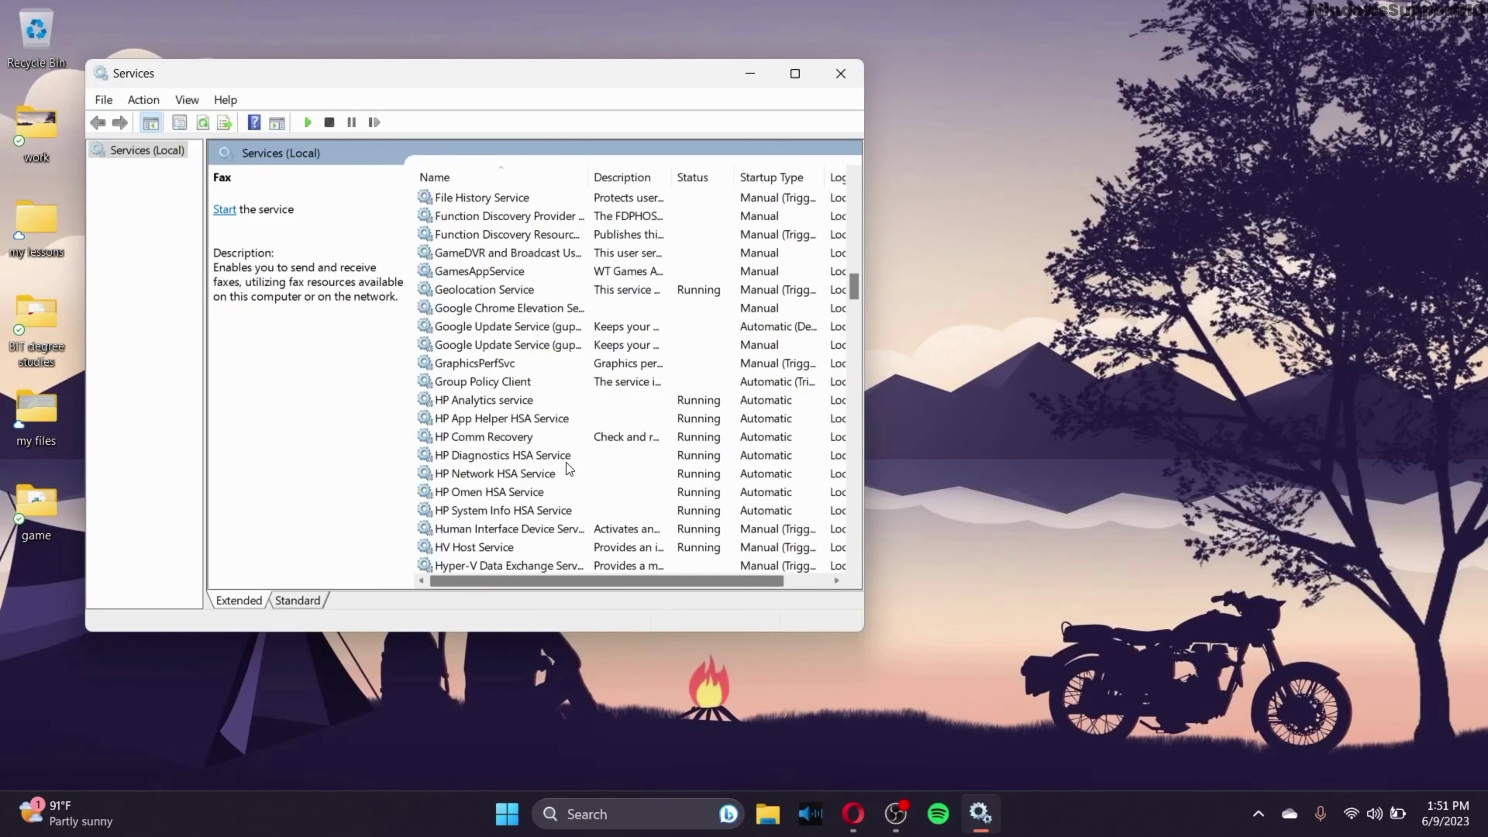
scroll(557, 500, down, 1)
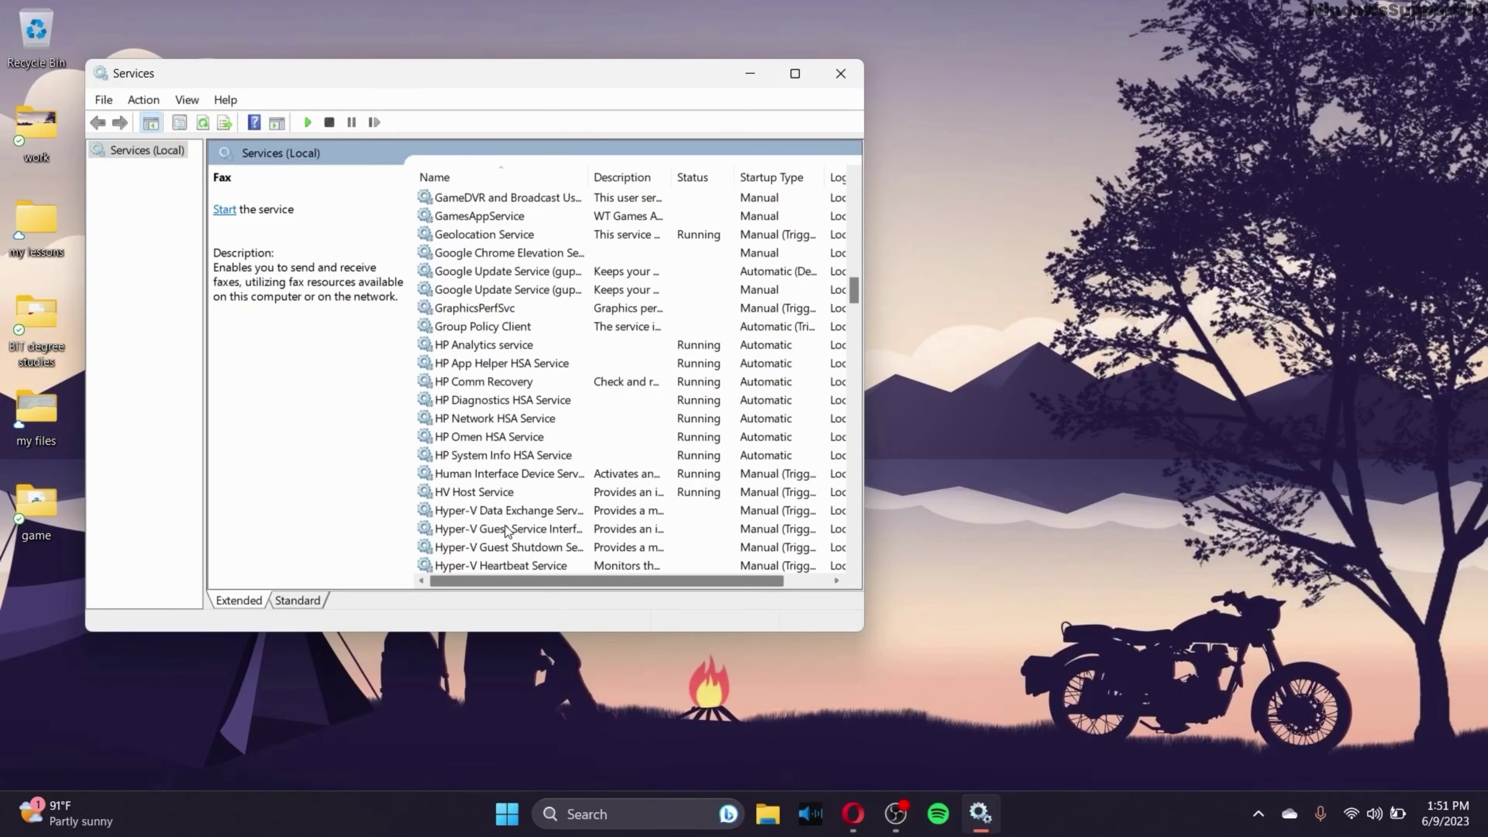
click(840, 73)
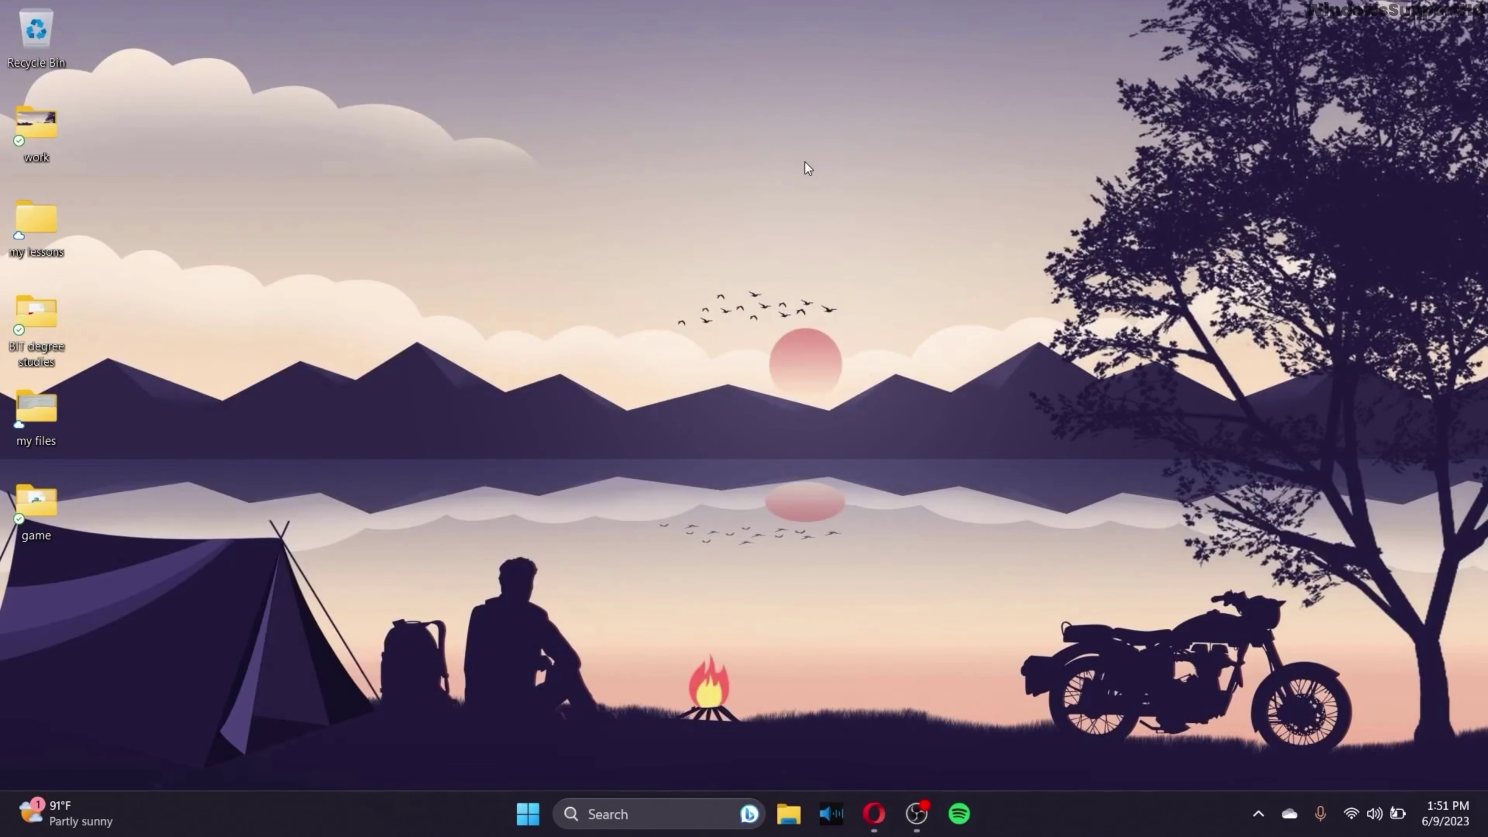
Open the Windows Temp folder via the Run prompt with 'temp' and grant access.
key(super+r)
text(temp)
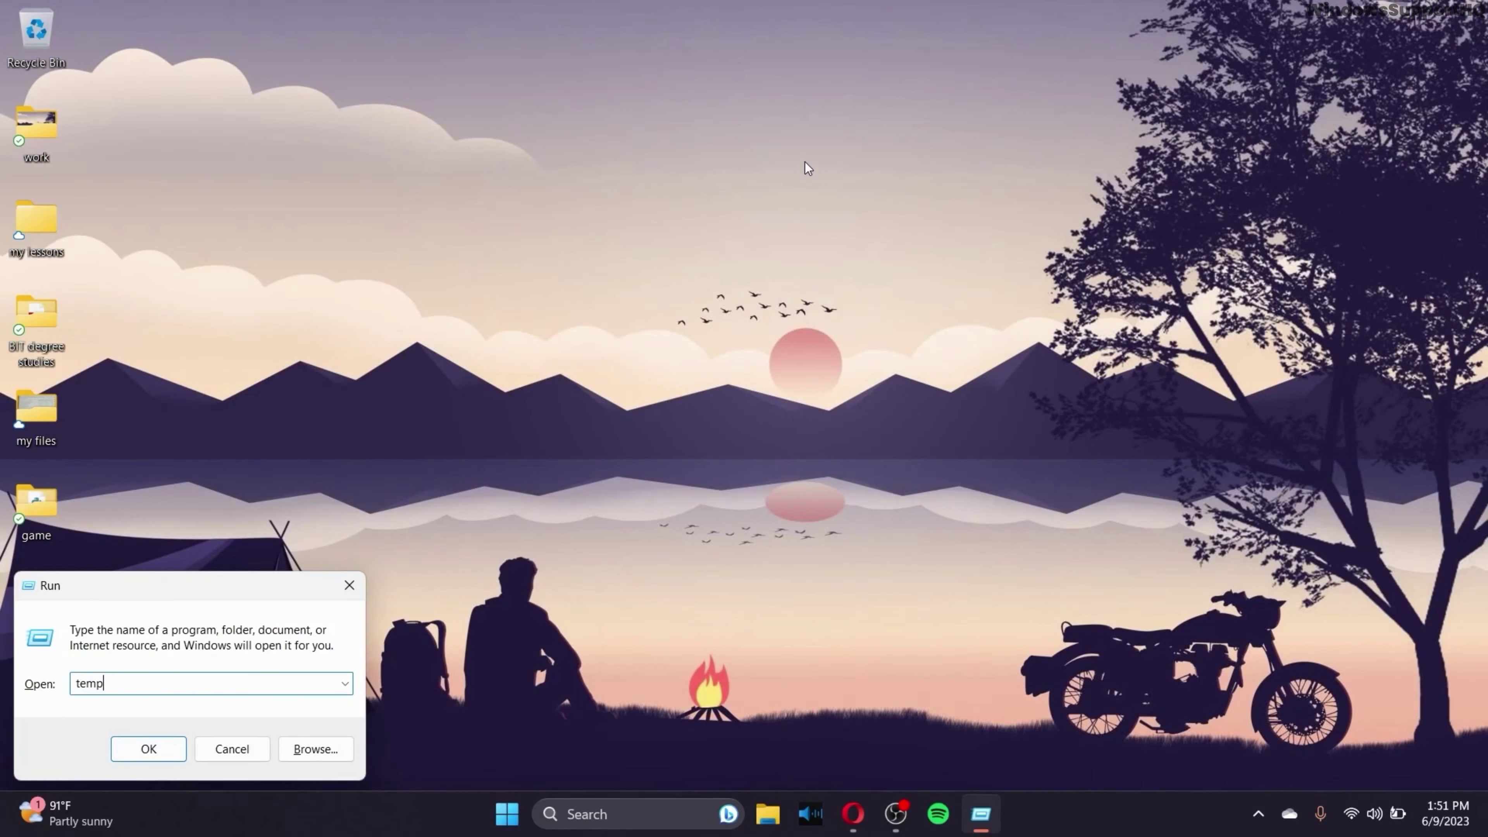
key(Return)
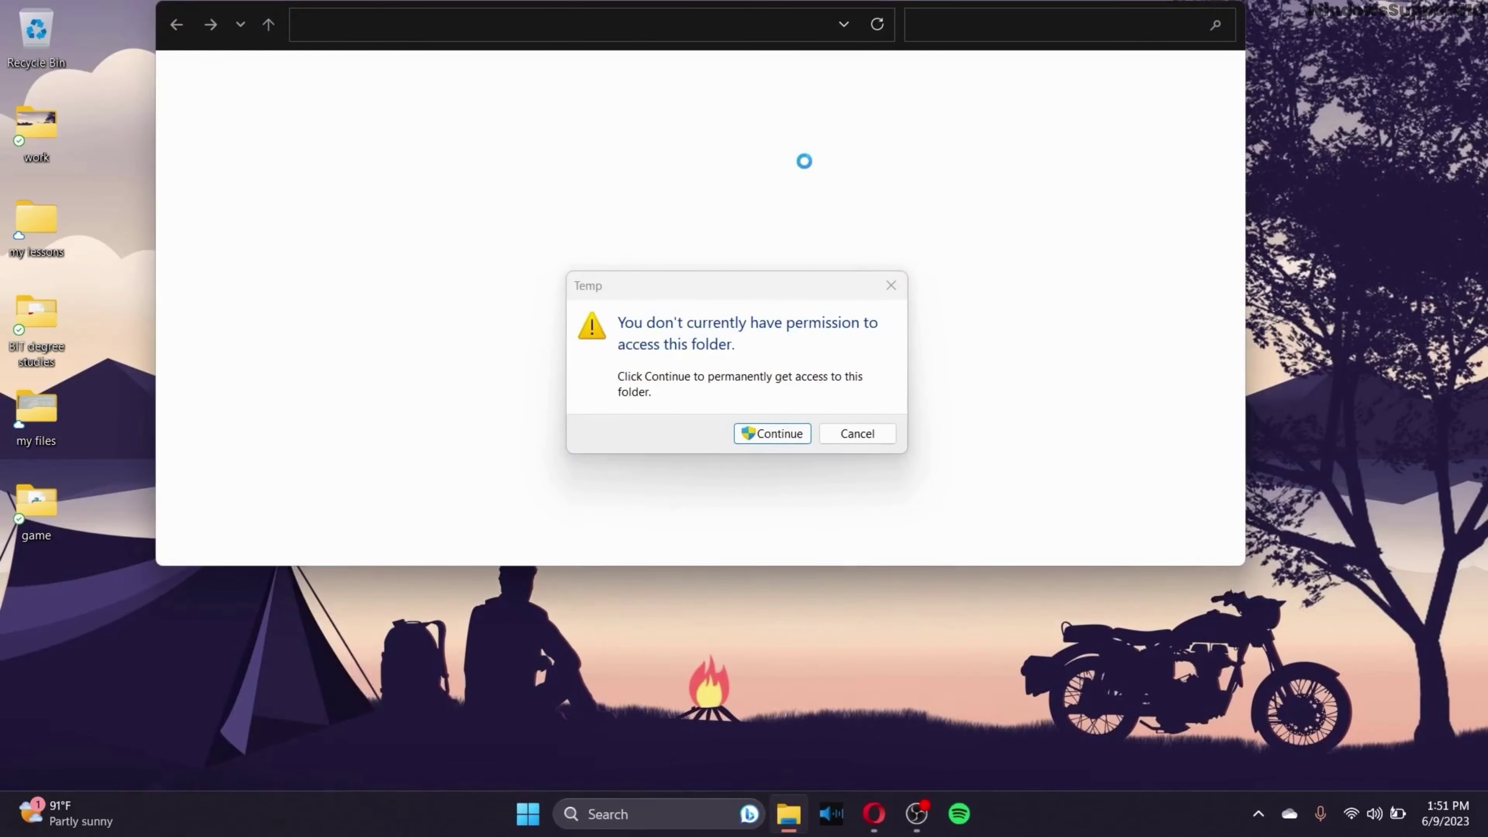
click(771, 434)
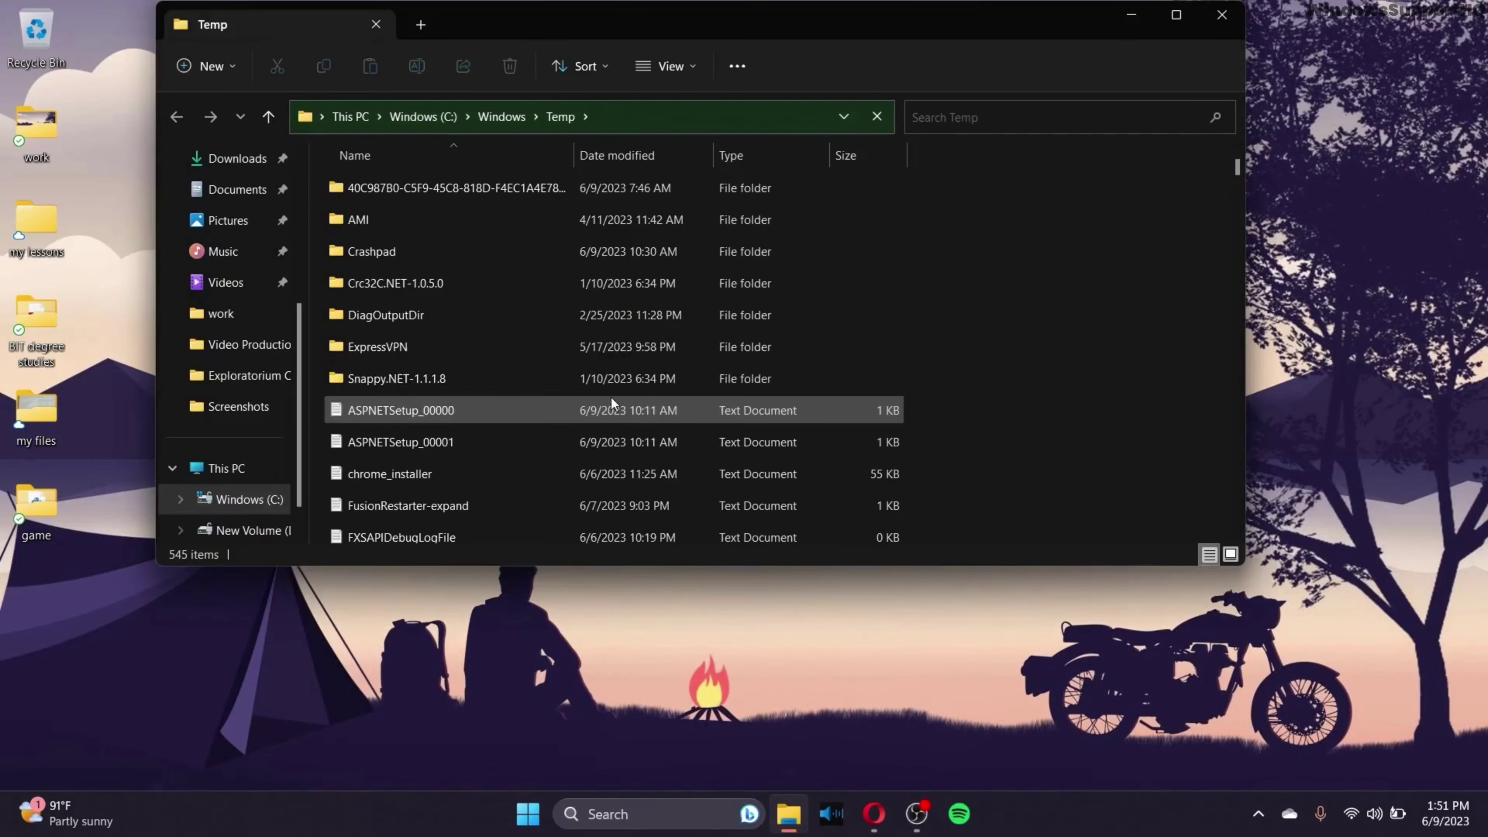
Look through the Temp folder's 545 items and select all its files.
scroll(832, 339, down, 8)
scroll(834, 341, down, 15)
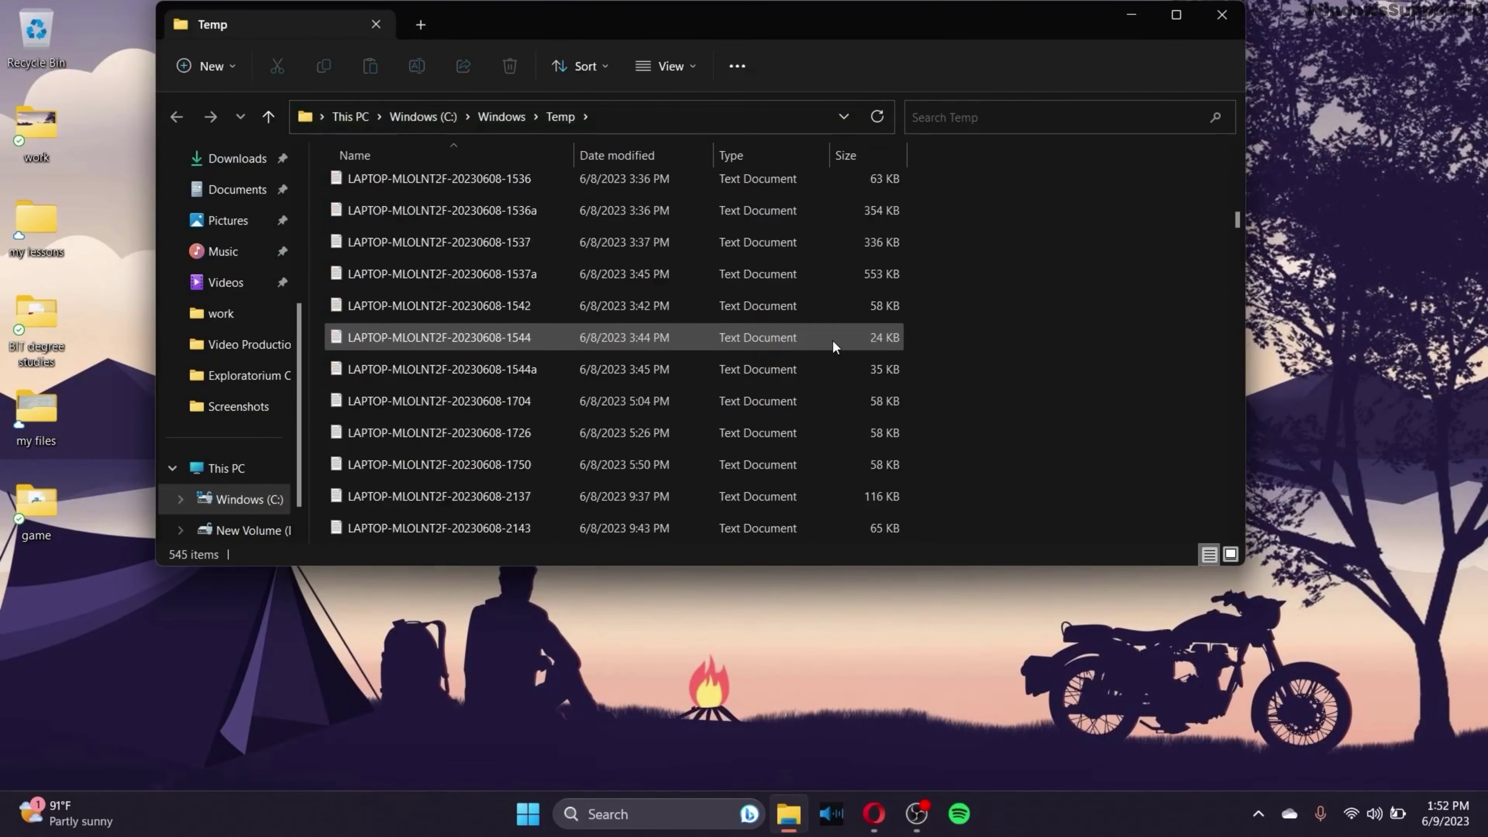
scroll(832, 339, up, 10)
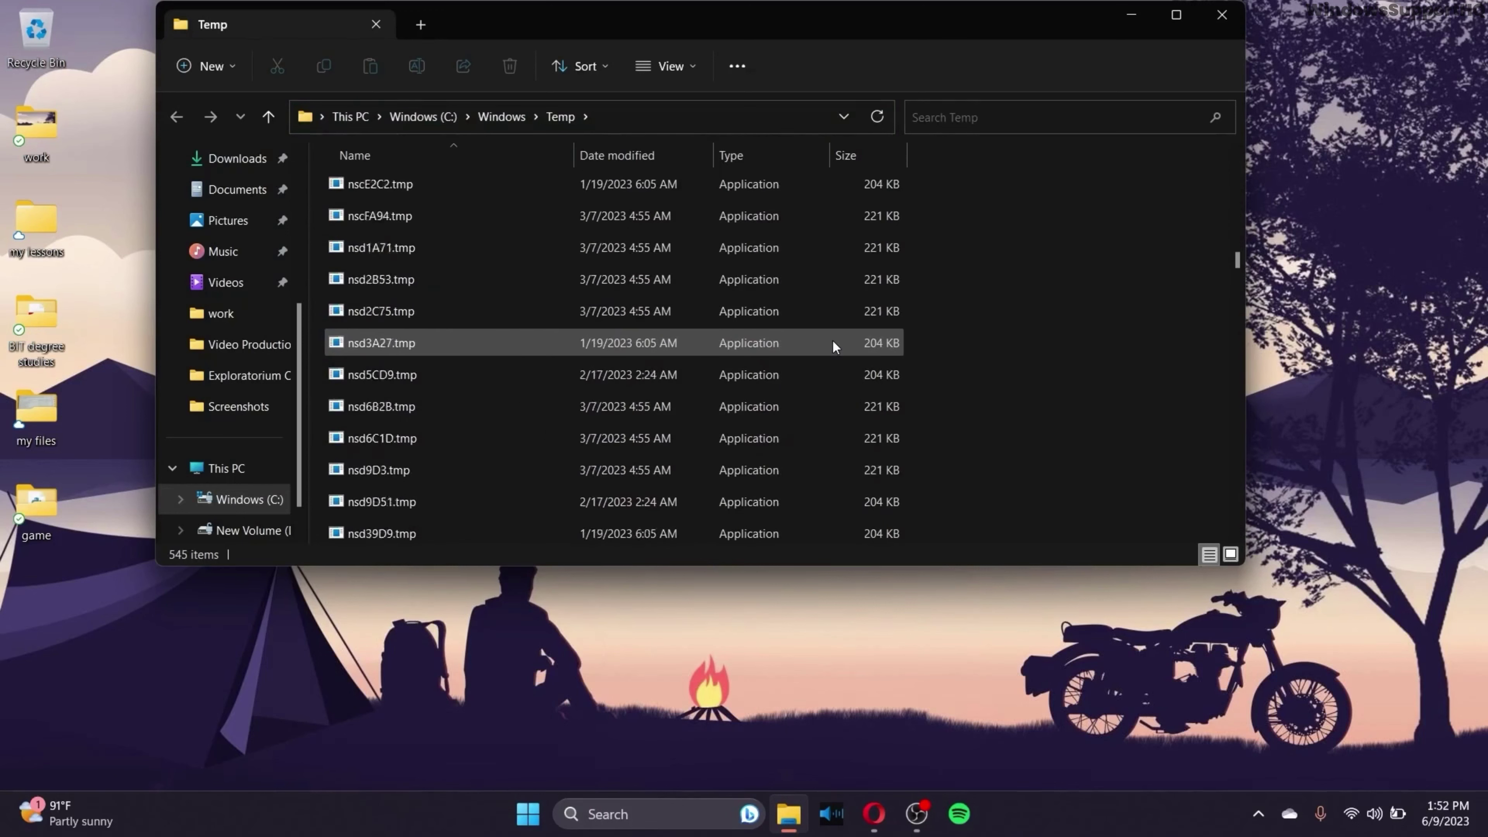
scroll(1014, 281, up, 10)
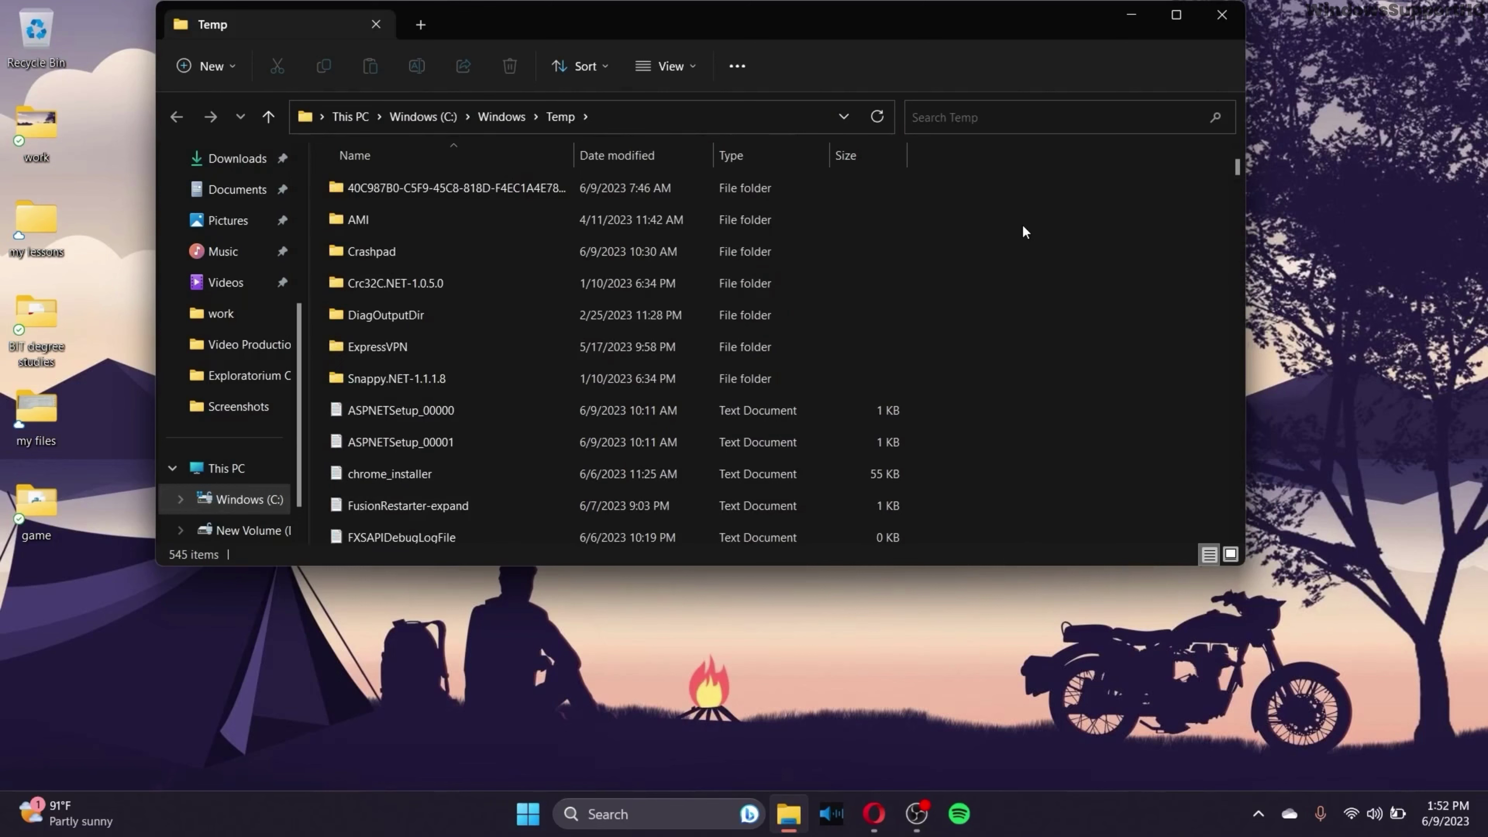
drag(1014, 173, 634, 642)
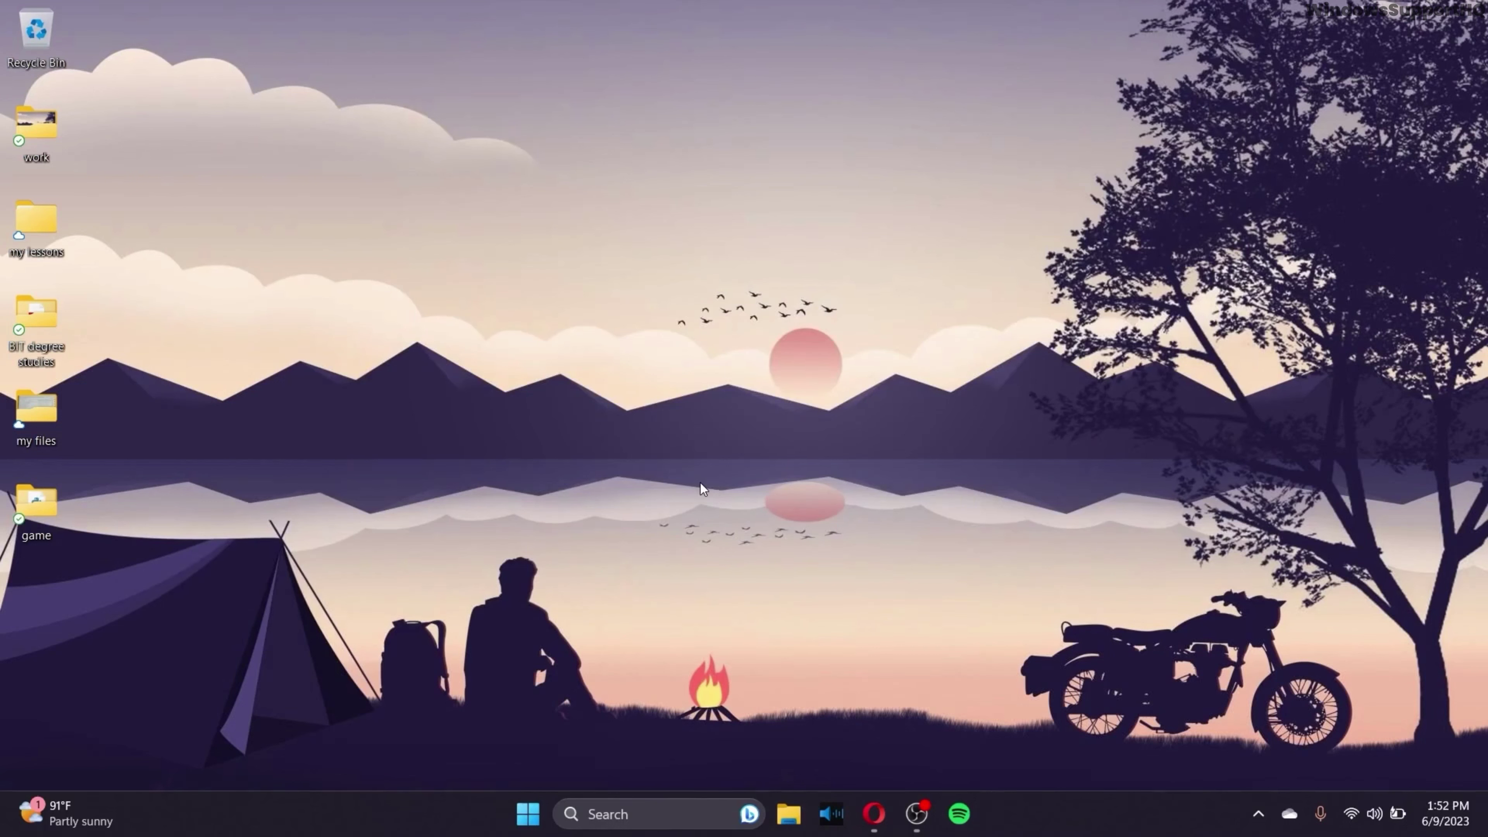
Run %temp% from the Run box to reach the user's AppData\Local\Temp folder.
key(super+r)
text(%temp%)
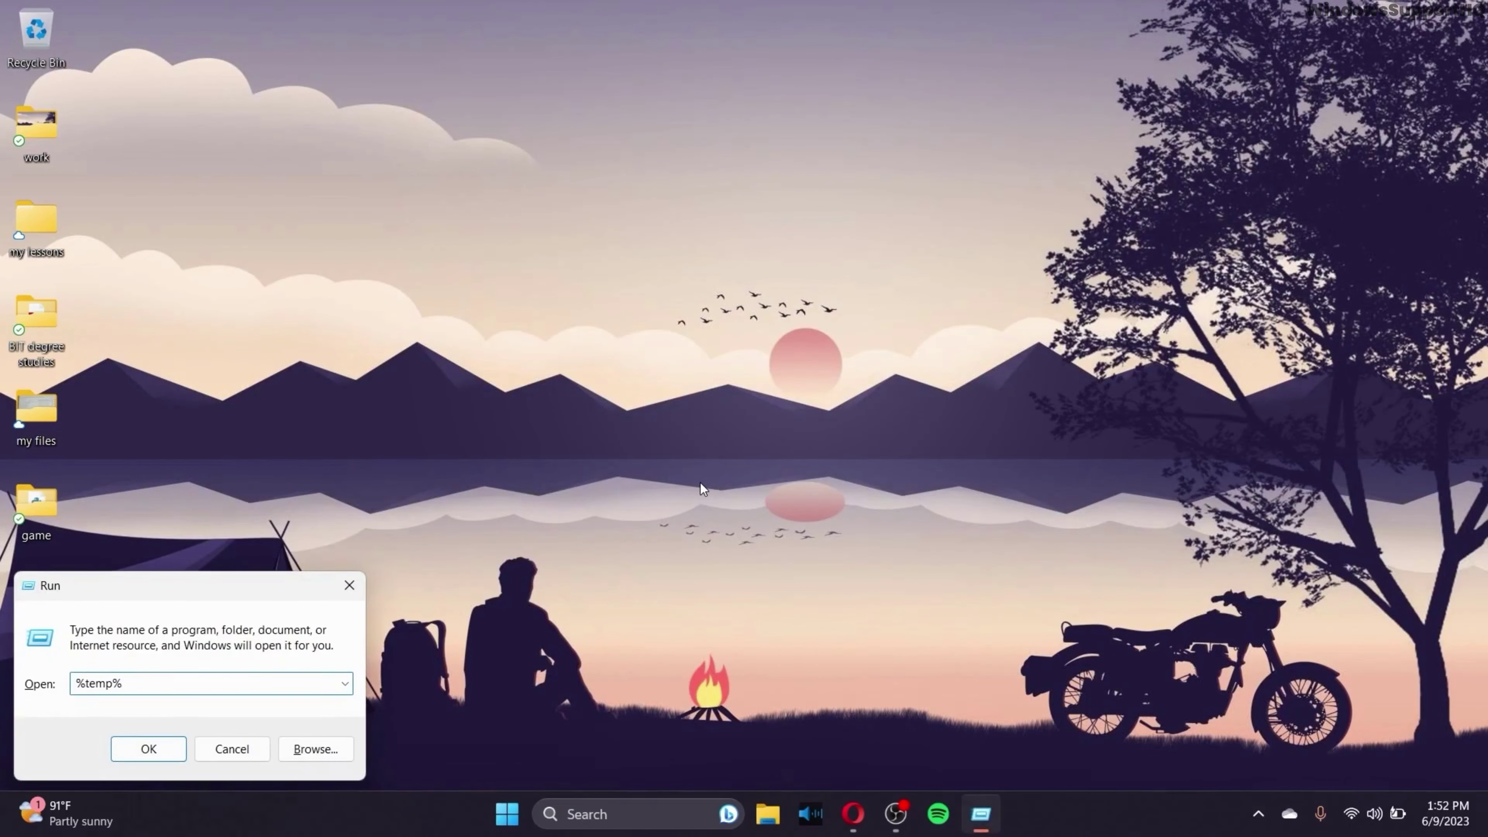
click(170, 746)
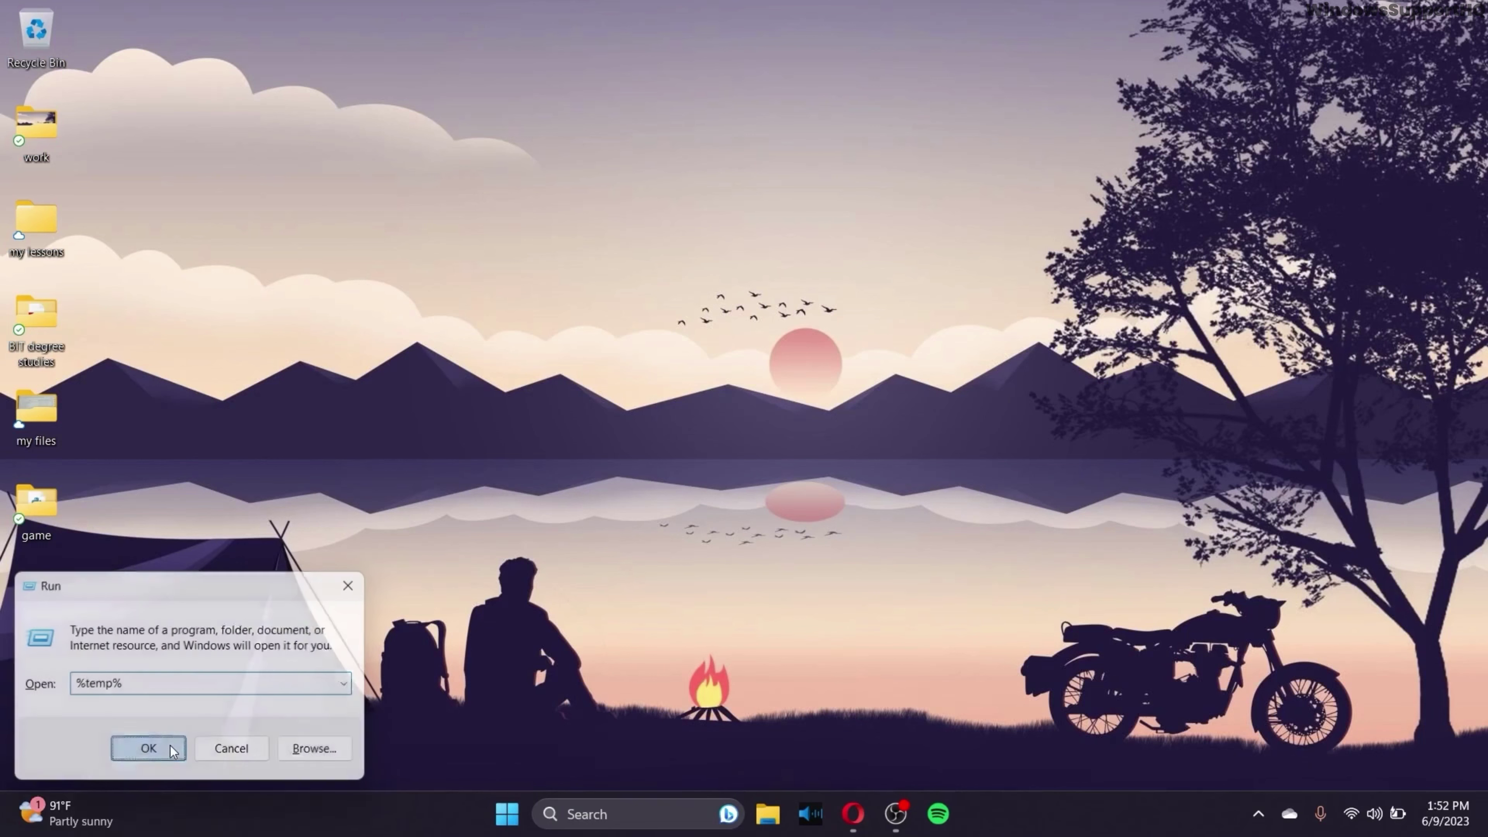